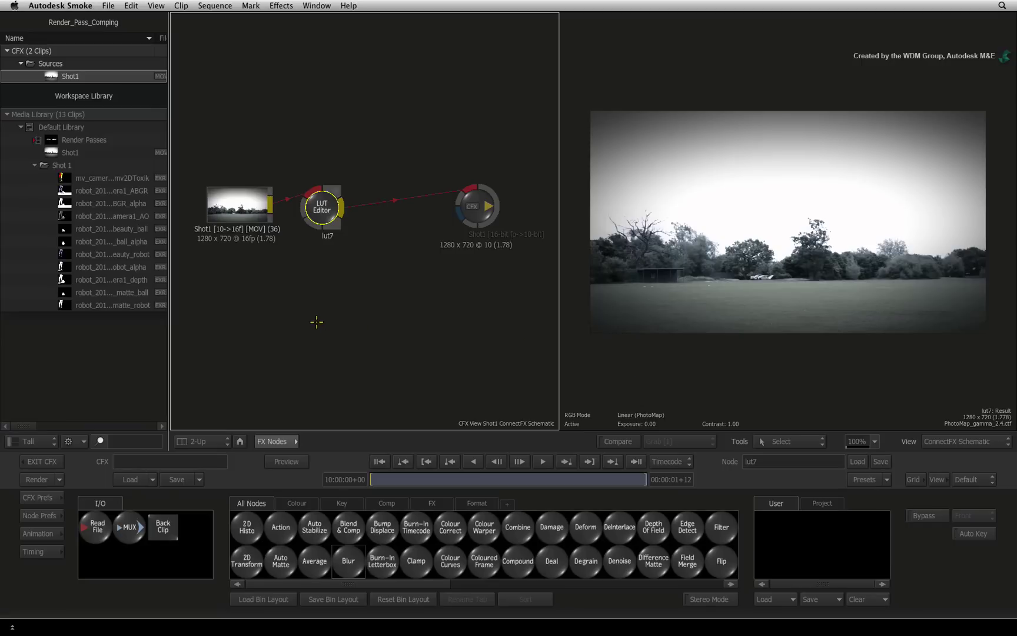
- Cut the lut7-to-output link and select the camera1_ABGR and ABGR_alpha clips in the library
drag(329, 363, 356, 267)
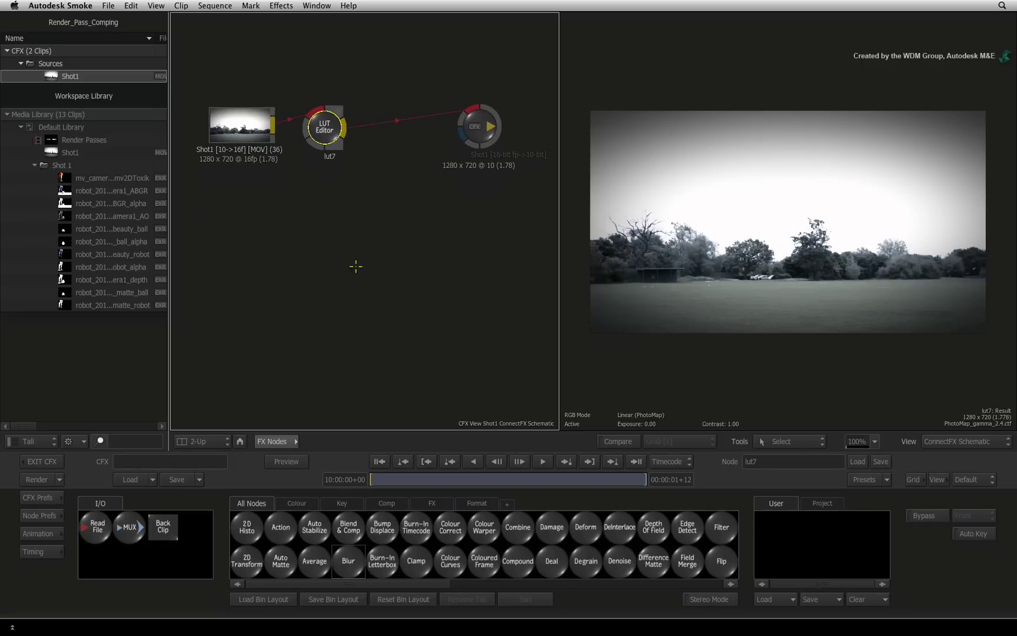
drag(436, 159, 367, 357)
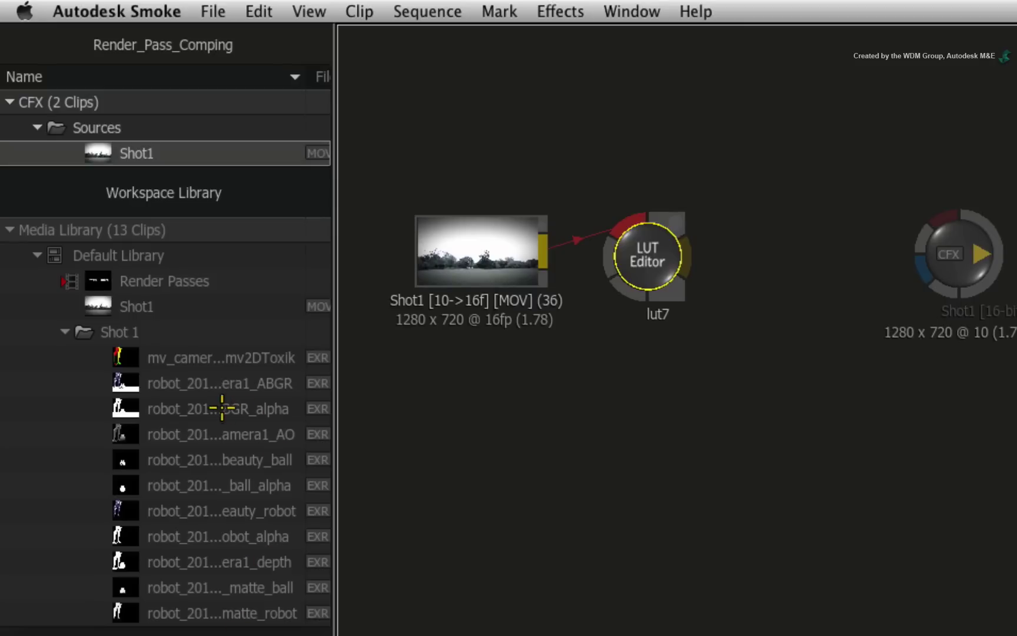
drag(331, 399, 412, 401)
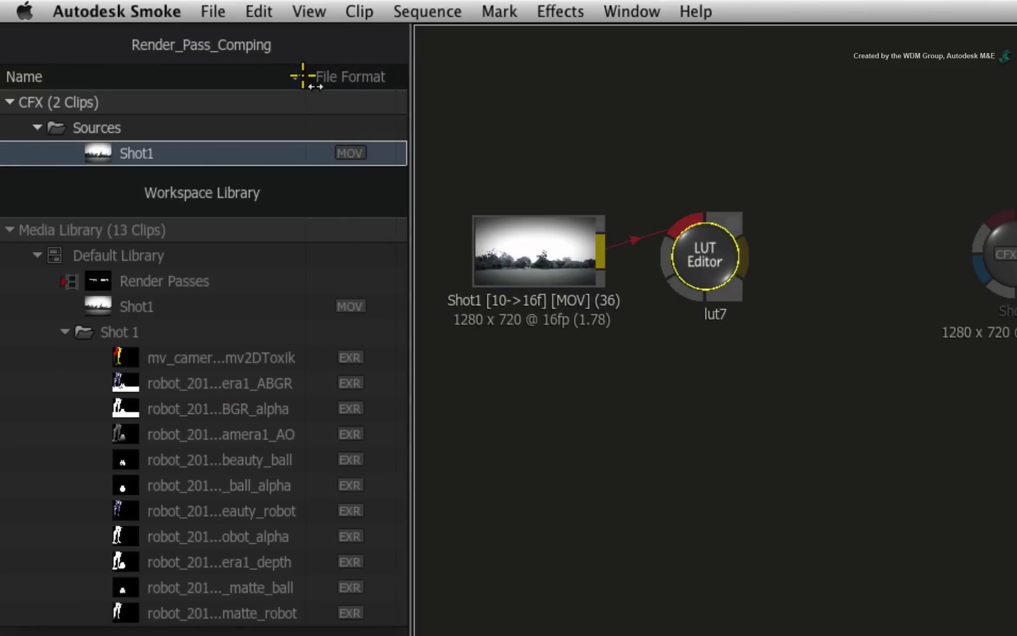
drag(307, 77, 374, 78)
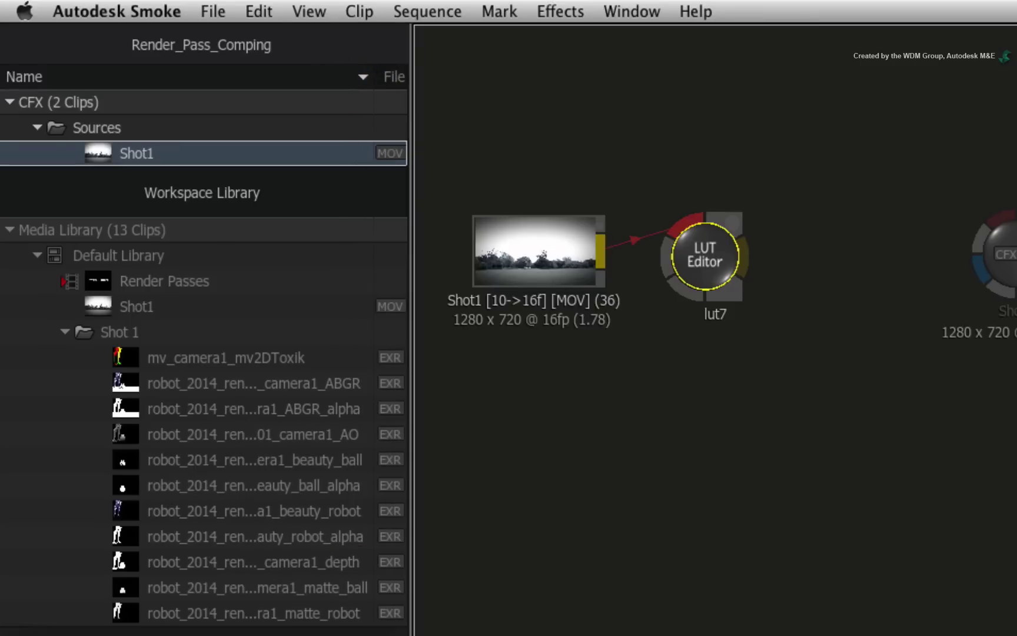
drag(411, 400, 375, 401)
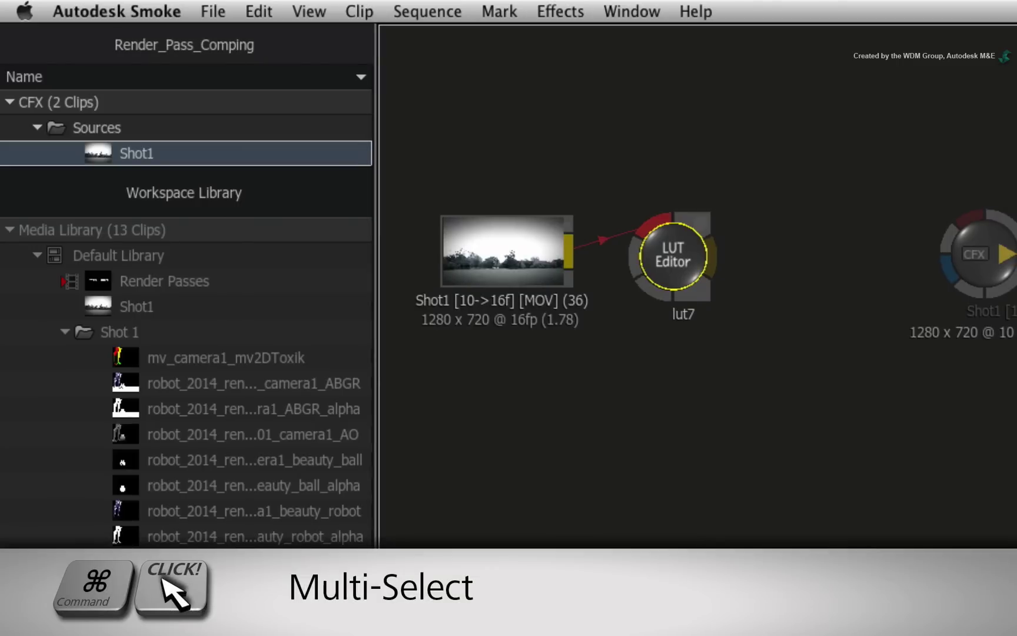
click(230, 383)
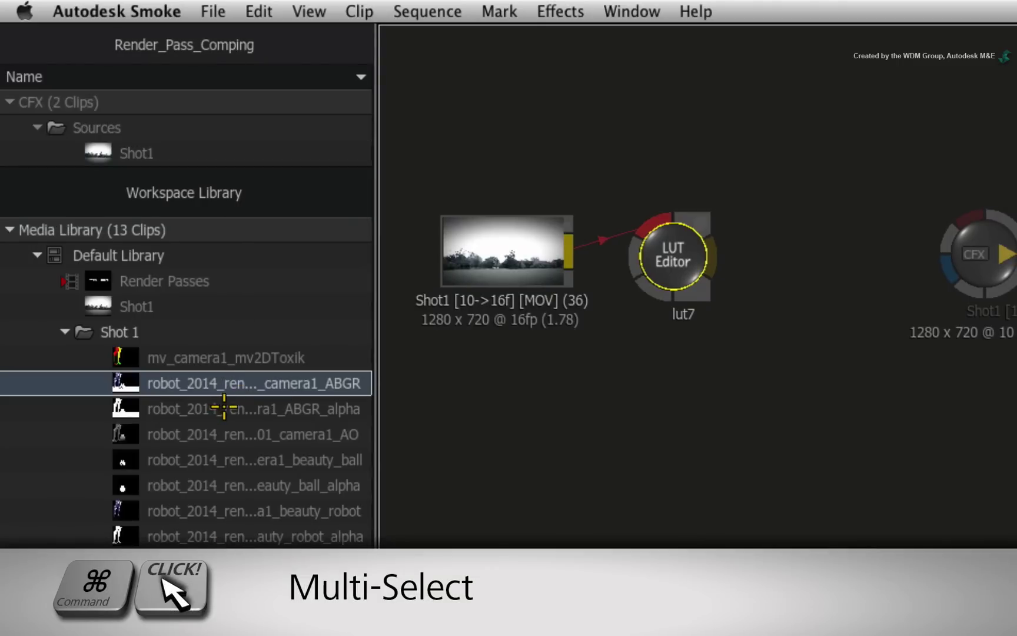
super+click(225, 407)
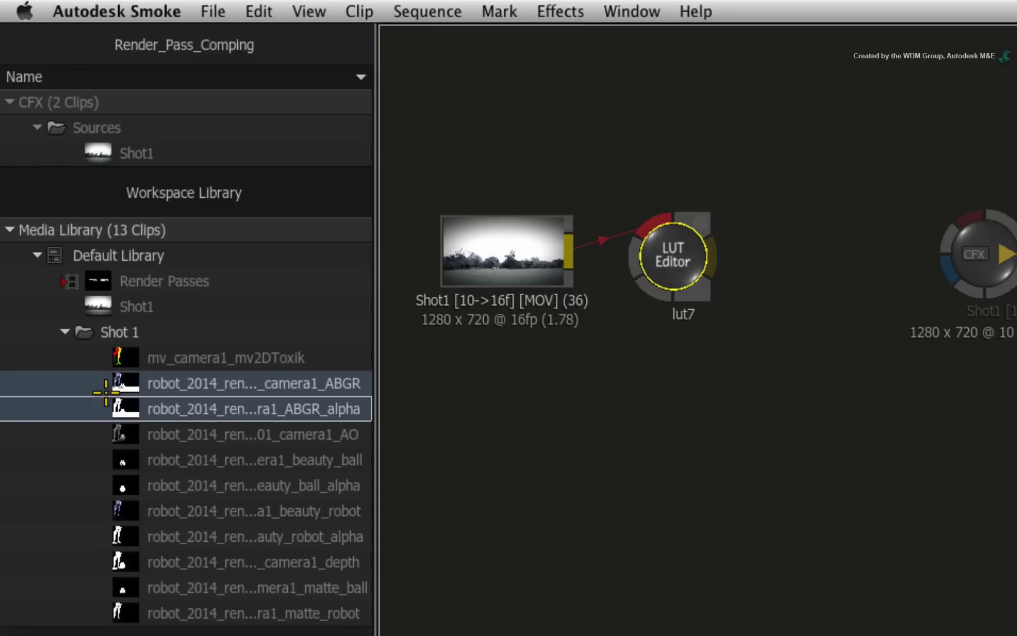
- Drop the camera1_ABGR and ABGR_alpha EXR clips into the schematic and view each one
mouse_move(106, 392)
mouse_down()
mouse_move(501, 503)
mouse_move(417, 539)
mouse_up()
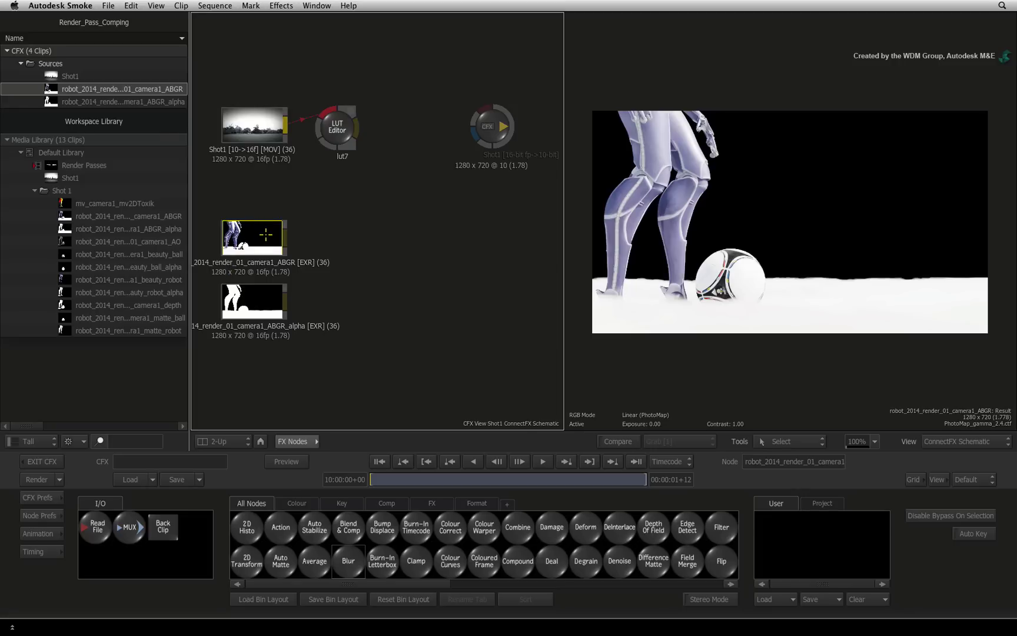
click(260, 293)
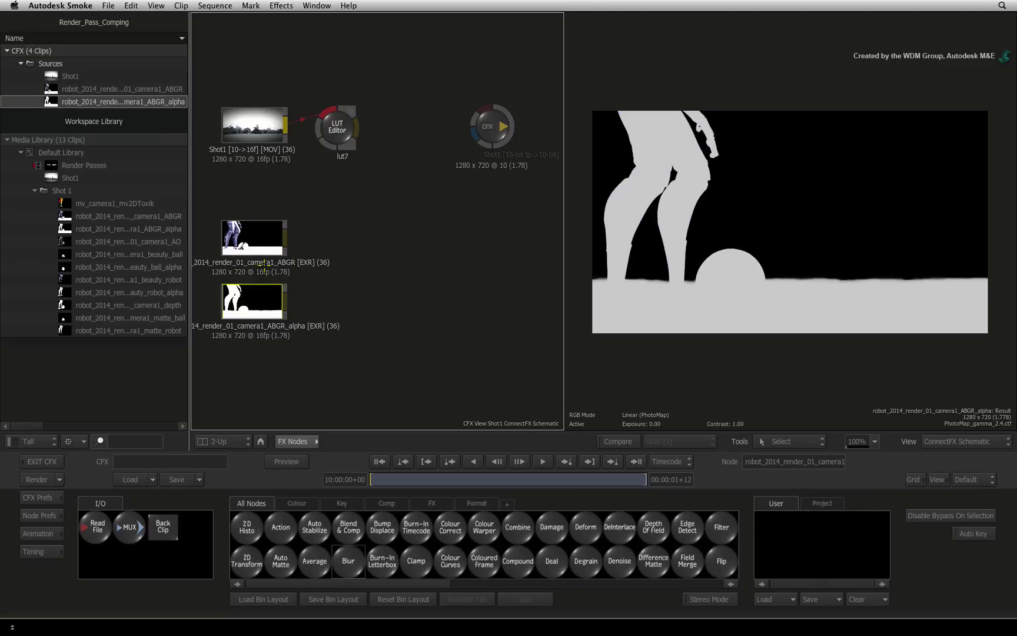
click(267, 225)
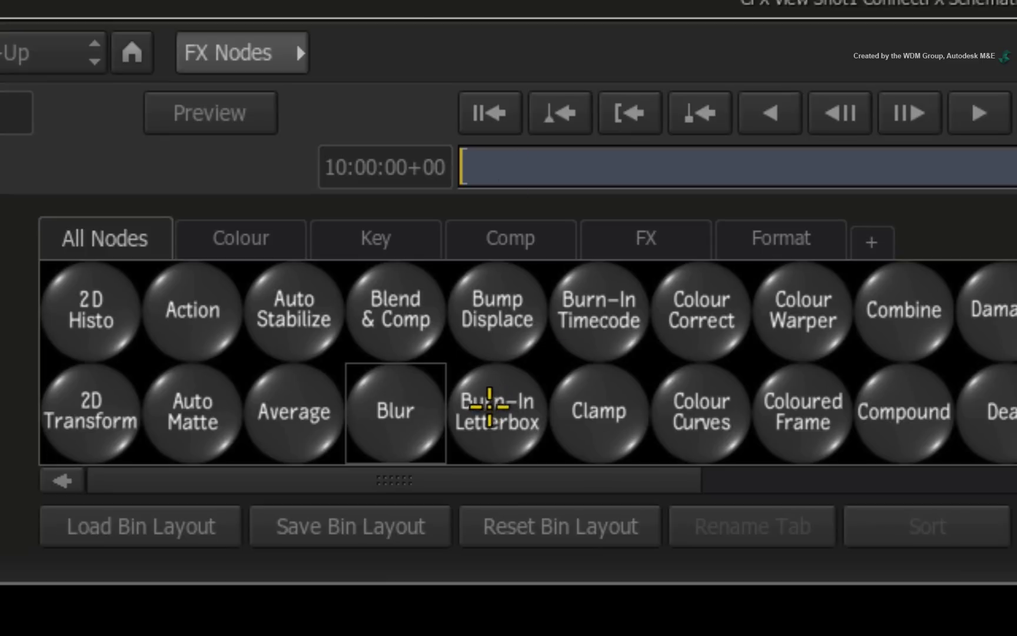
- Add a Blend & Comp node fed by camera1_ABGR, its alpha as matte, and lut7
key(b)
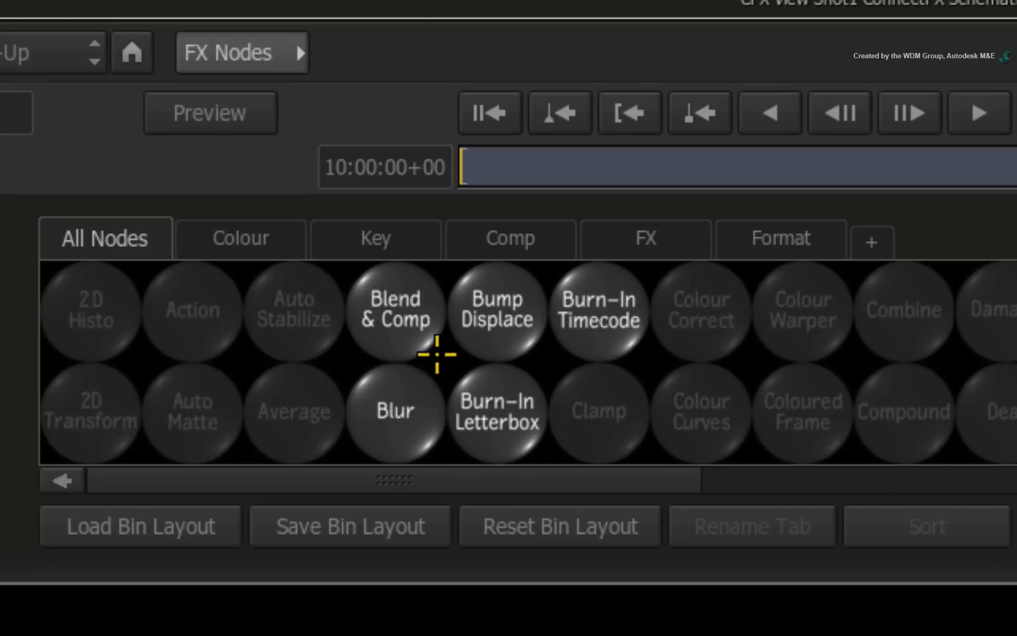
mouse_move(402, 323)
mouse_down()
mouse_move(648, 336)
mouse_move(654, 422)
mouse_up()
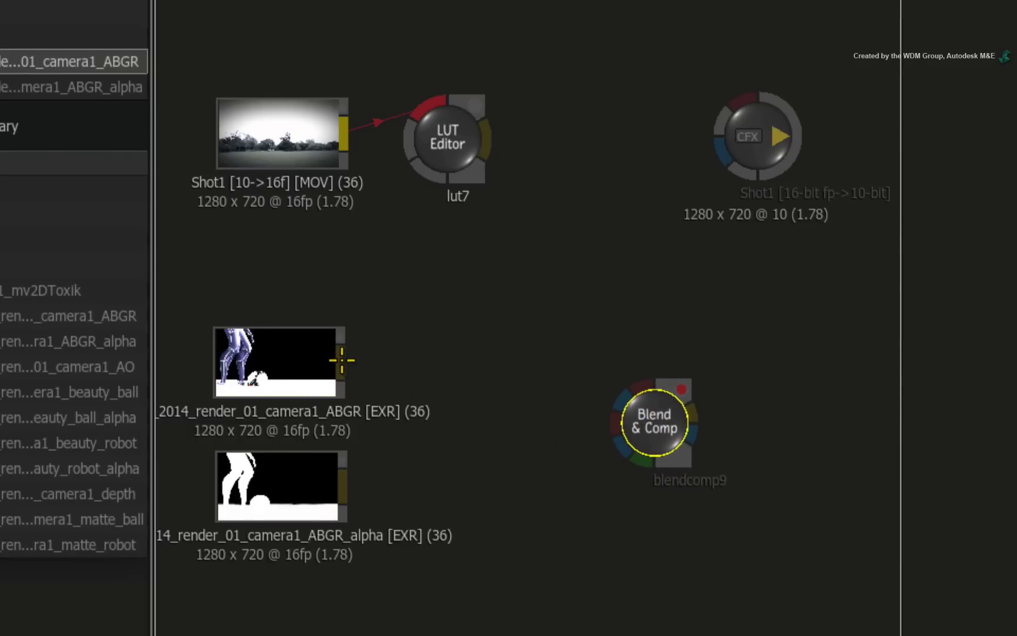
mouse_move(341, 362)
mouse_down()
mouse_move(478, 284)
mouse_move(643, 383)
mouse_up()
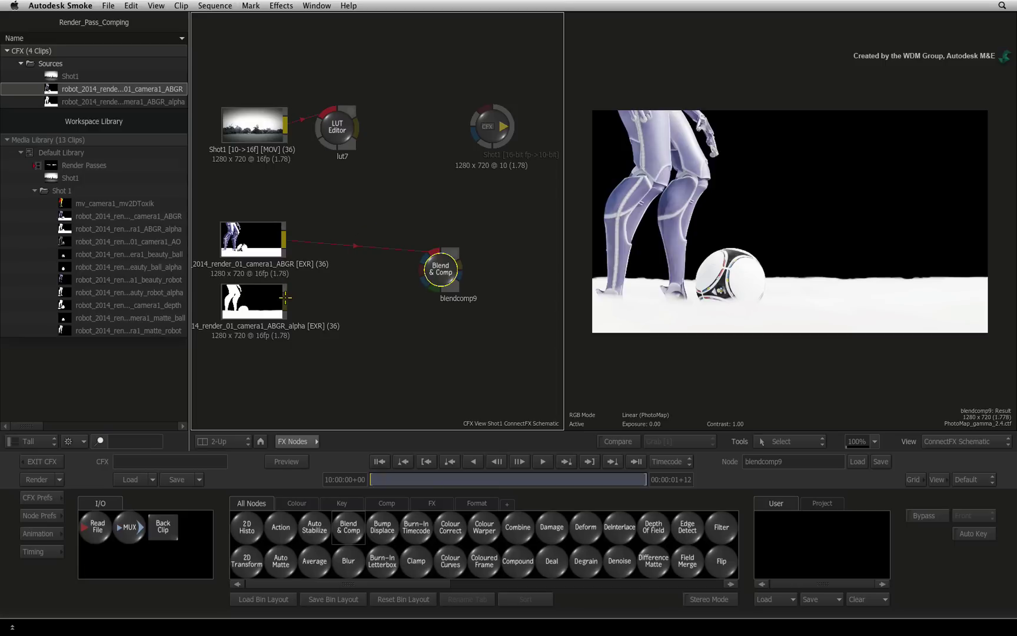
drag(285, 300, 425, 258)
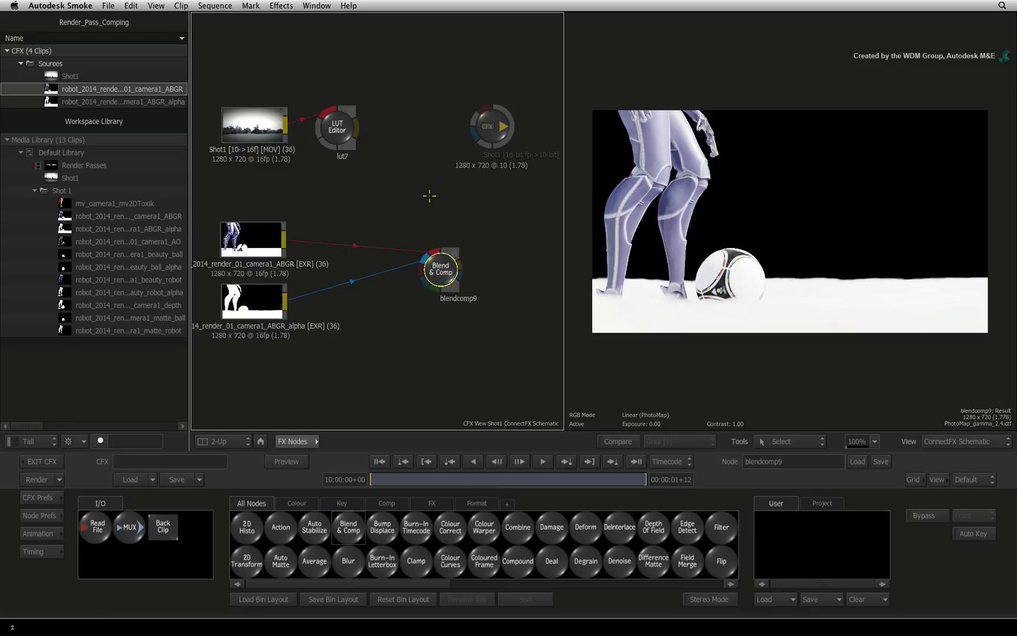
mouse_move(357, 129)
mouse_down()
mouse_move(414, 176)
mouse_move(434, 291)
mouse_move(468, 273)
mouse_up()
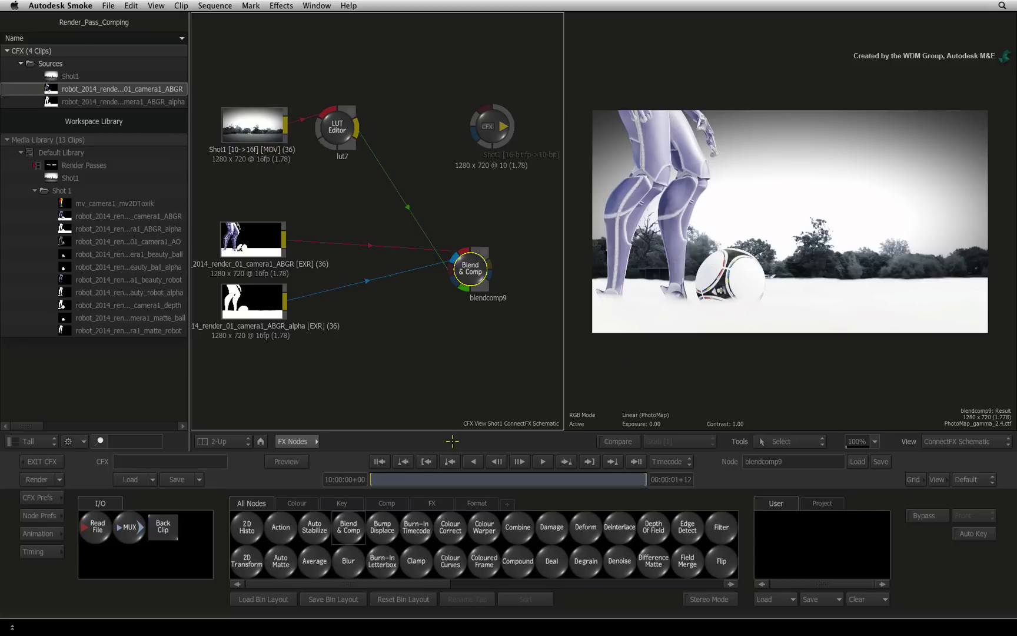
- Scrub to a later frame showing the smoke and select the camera1_ABGR node
mouse_move(397, 478)
mouse_down()
mouse_move(588, 462)
mouse_move(519, 471)
mouse_up()
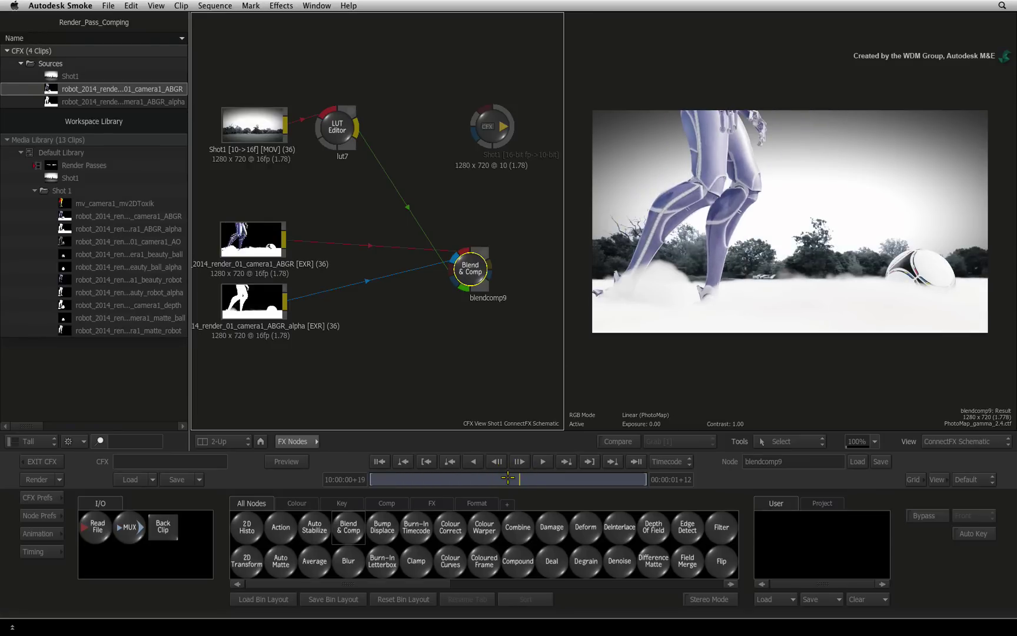
click(266, 228)
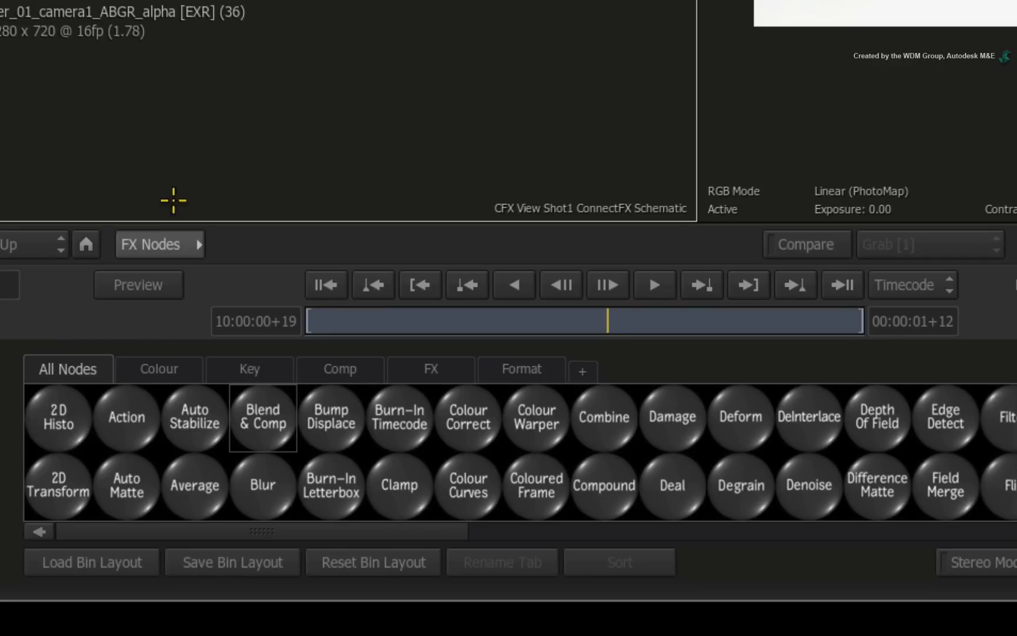
- Insert a Logic Op on the camera1_ABGR–Blend & Comp link, also fed by the alpha pass
click(177, 244)
key(l)
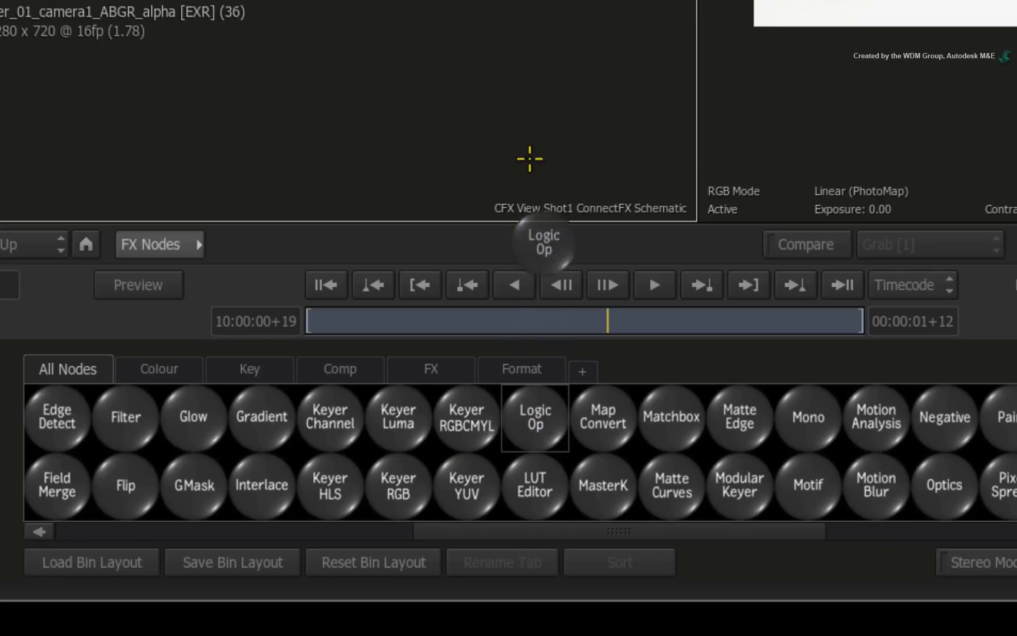
drag(533, 406, 379, 293)
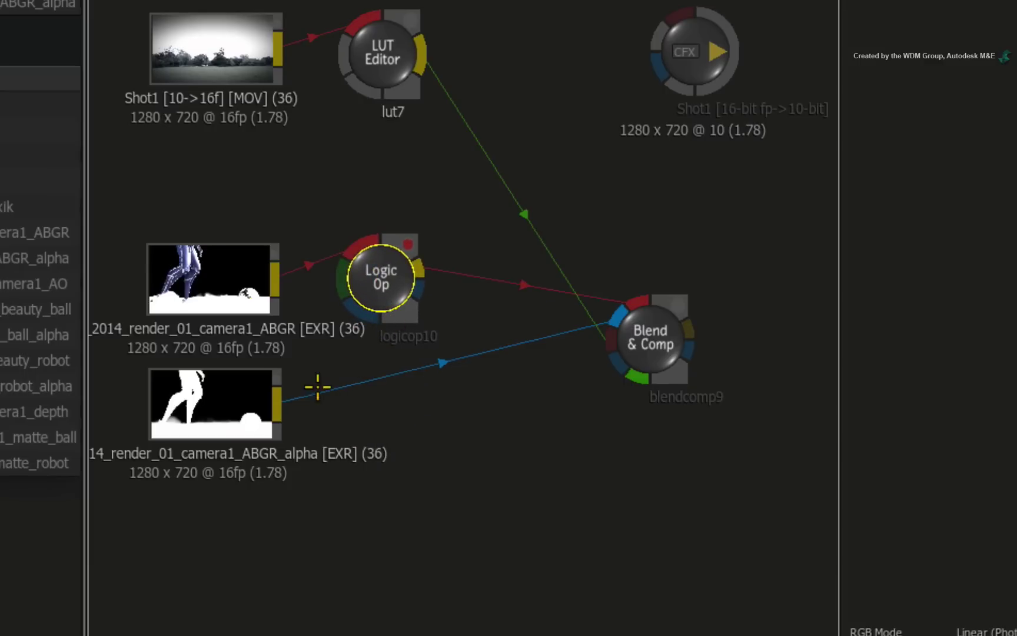
mouse_move(277, 402)
mouse_down()
mouse_move(324, 350)
mouse_move(338, 272)
mouse_up()
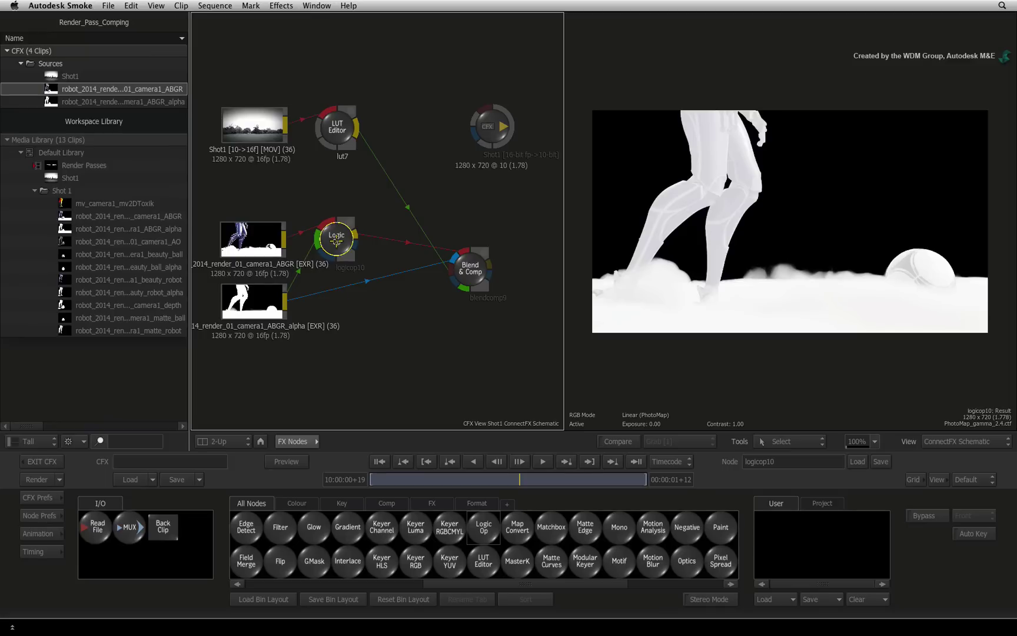
- Set logicop10's blend mode to Divide and toggle Bypass off and on to compare
double_click(338, 240)
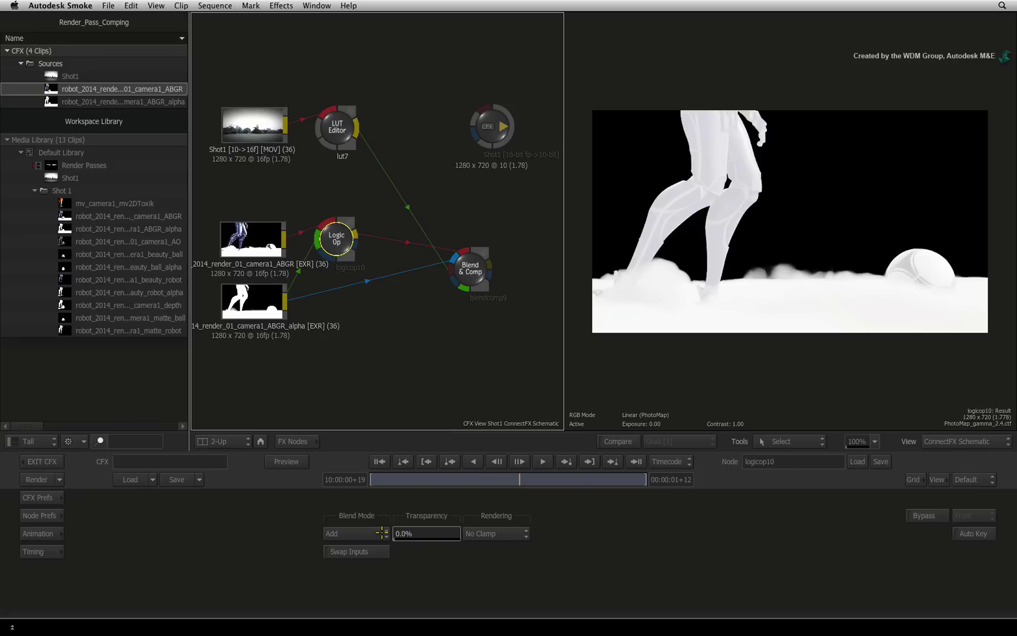
click(382, 533)
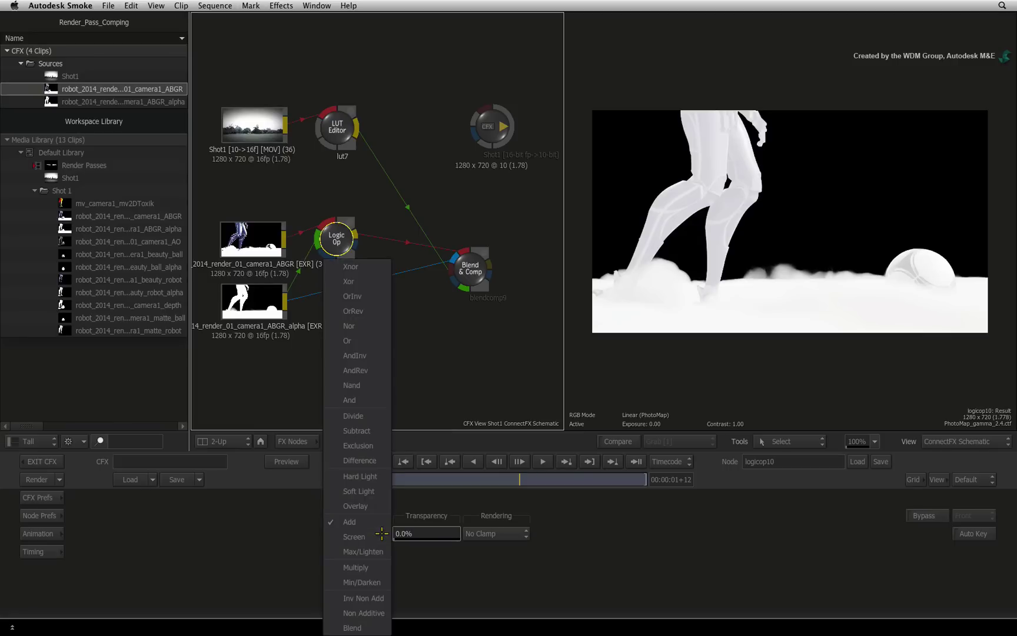
click(378, 416)
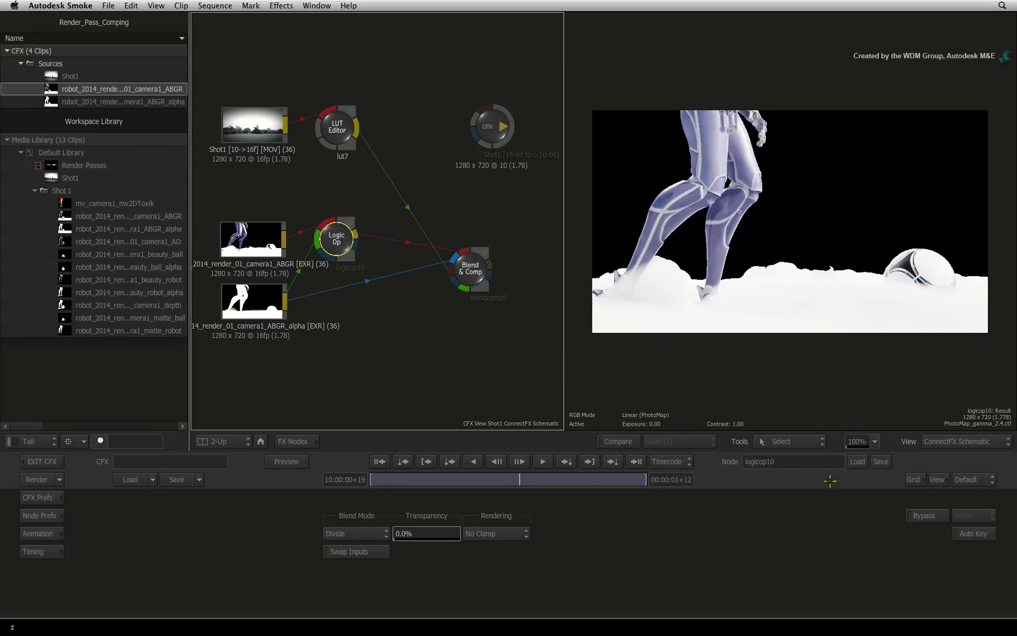
click(928, 516)
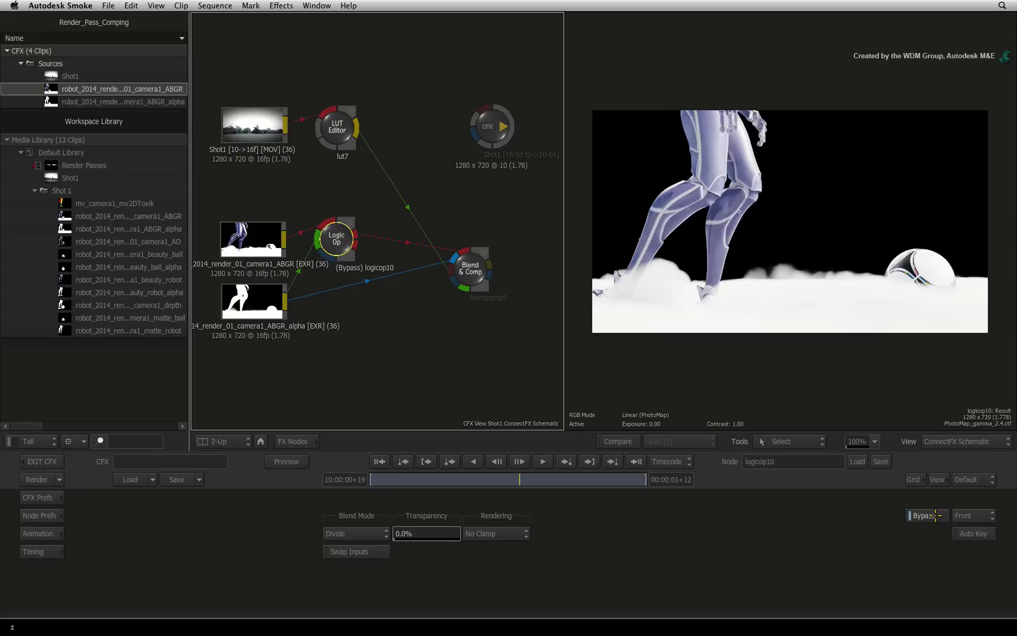
click(935, 516)
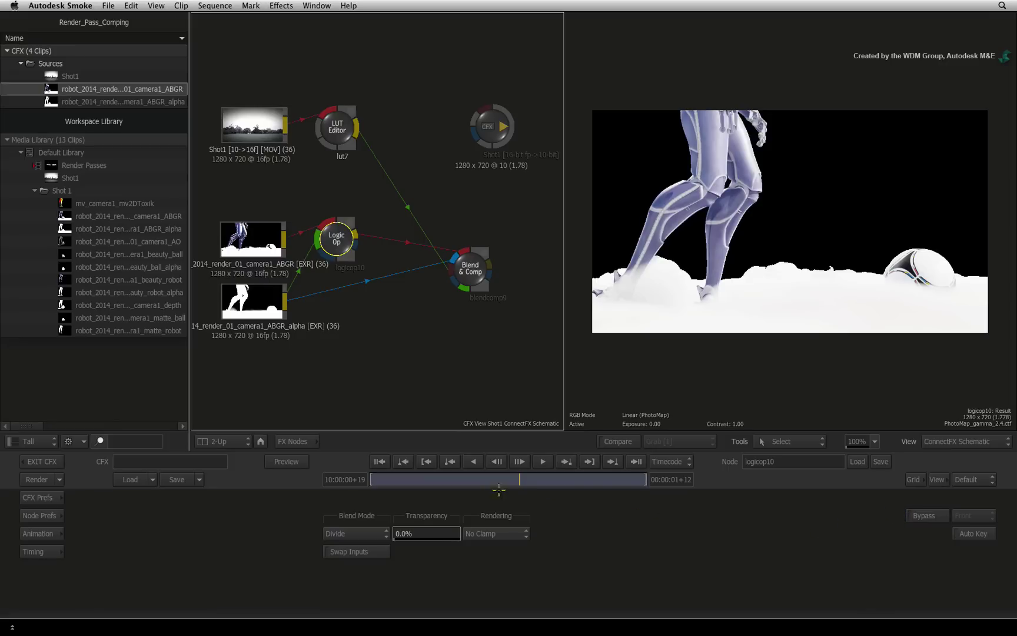
- Insert a Colour Correct node between the Logic Op and Blend & Comp
click(293, 441)
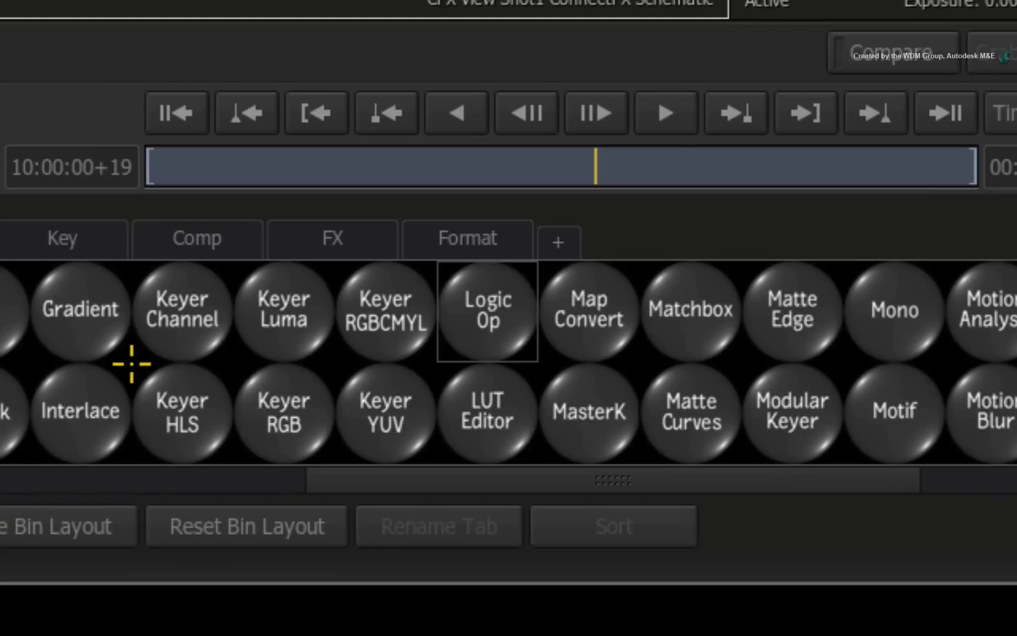
scroll(131, 364, left, 5)
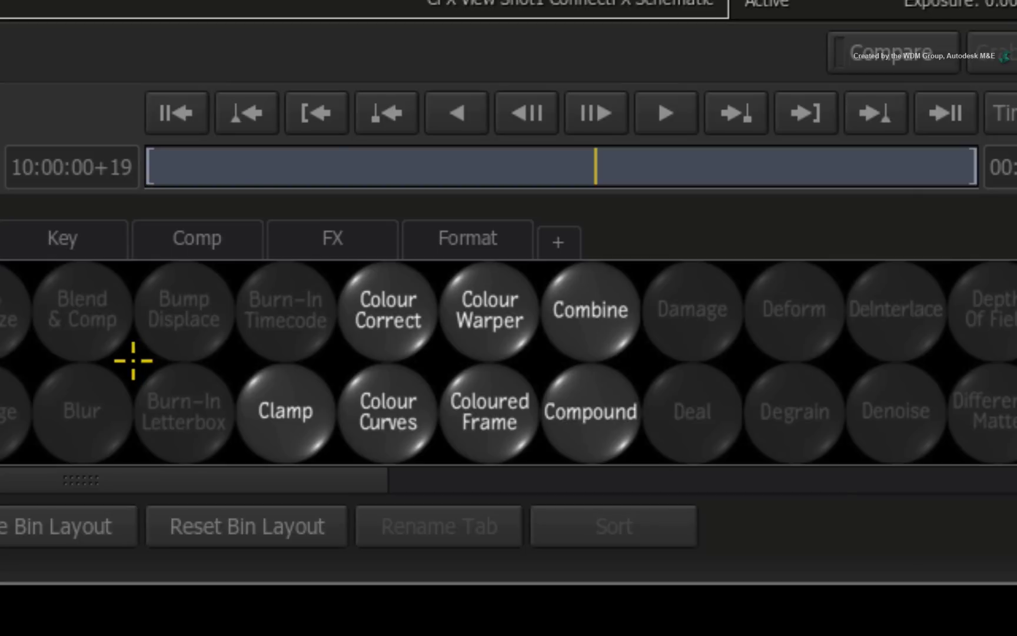
mouse_move(379, 305)
mouse_down()
mouse_move(392, 62)
mouse_move(631, 170)
mouse_move(629, 186)
mouse_up()
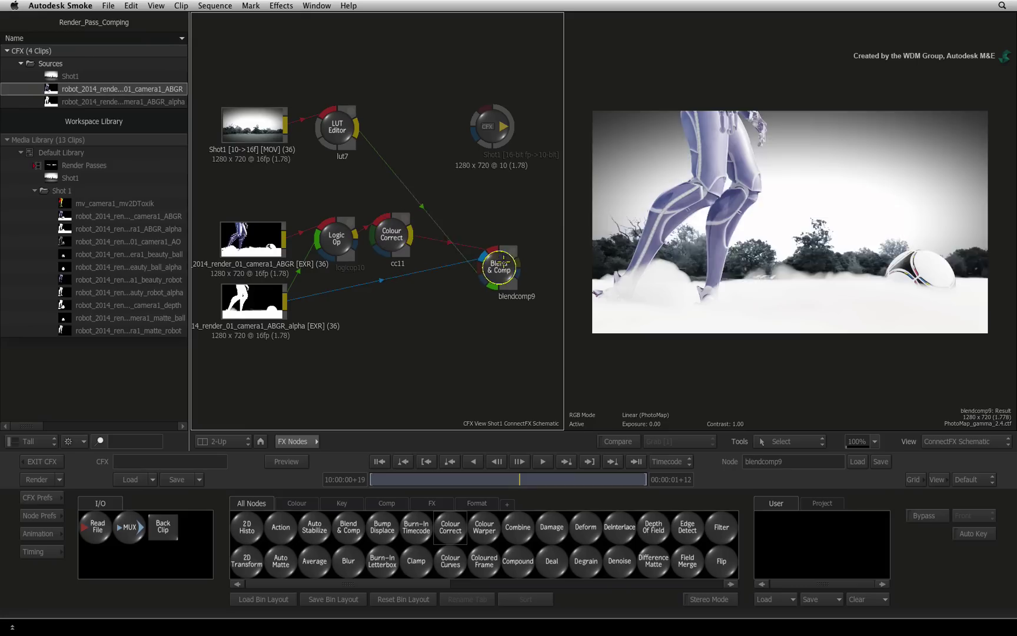
drag(499, 269, 503, 279)
- Set the Colour Correct RGB gain to 10 and play the shot to review the smoke
double_click(392, 237)
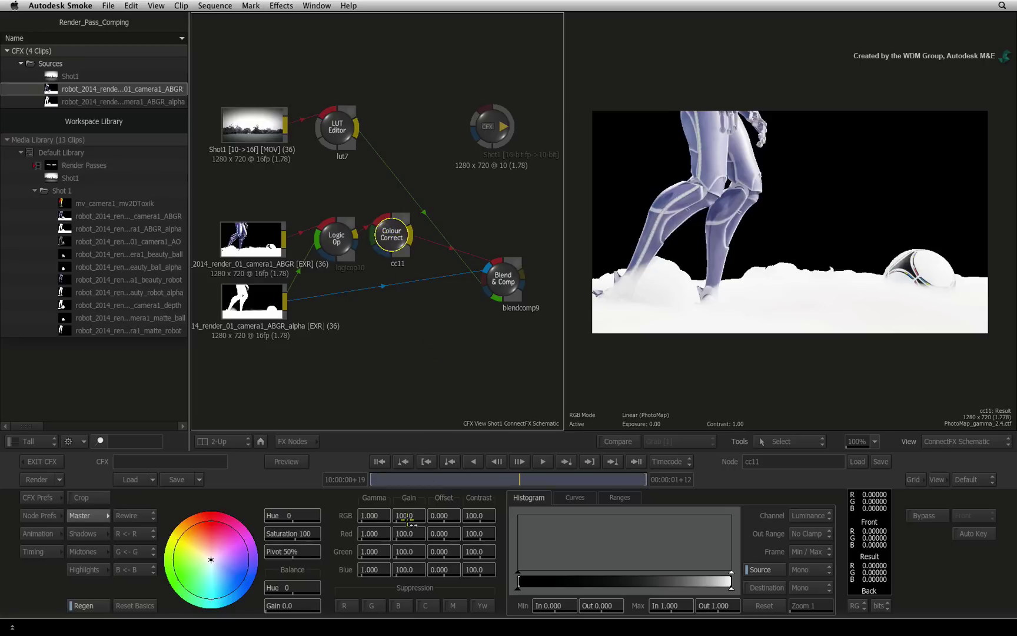
drag(411, 518, 363, 509)
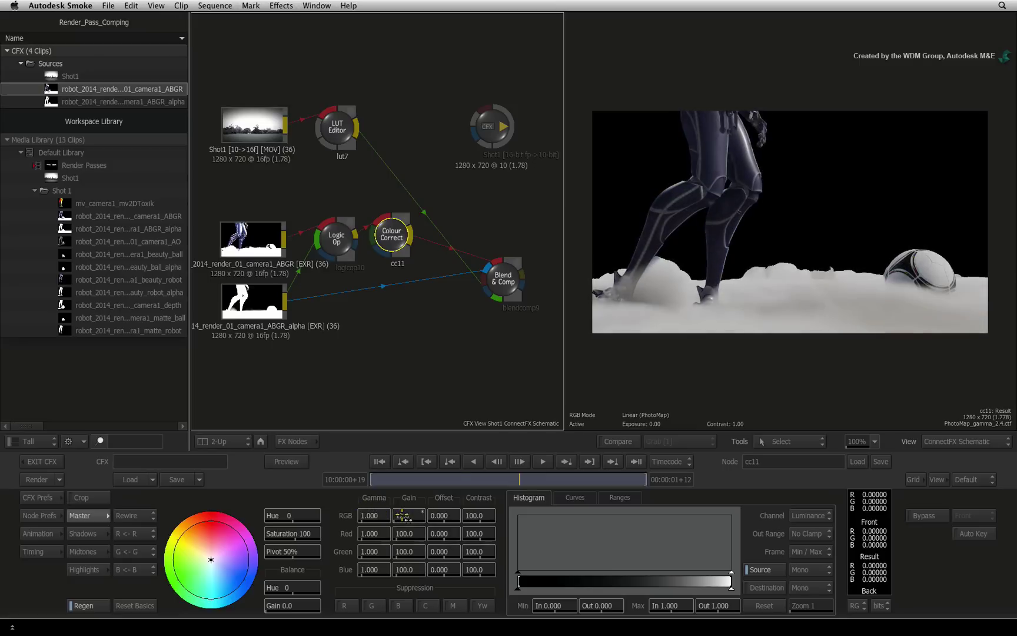
click(404, 515)
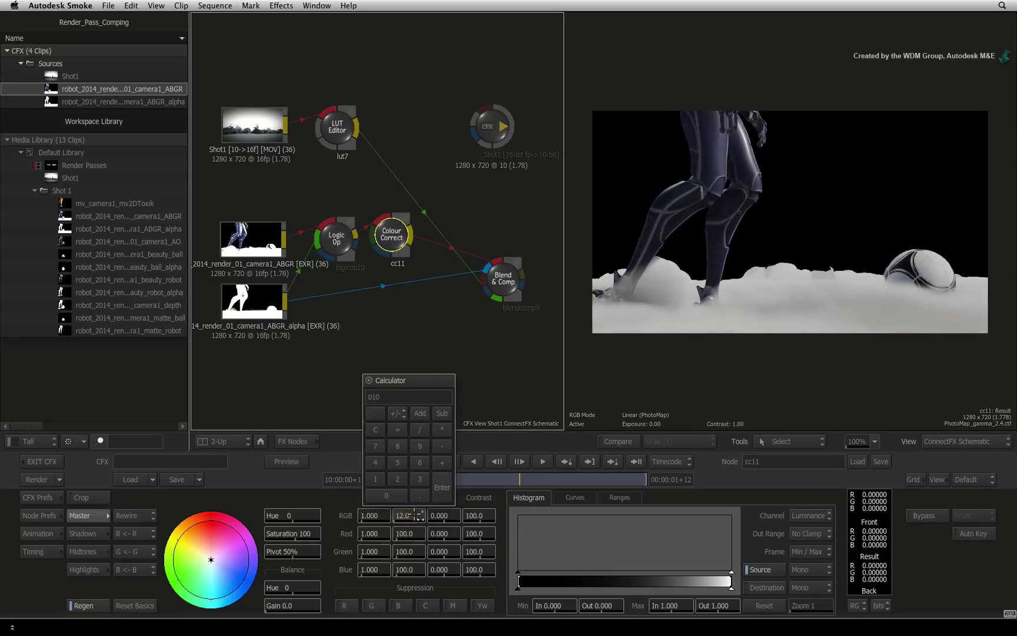
key(Return)
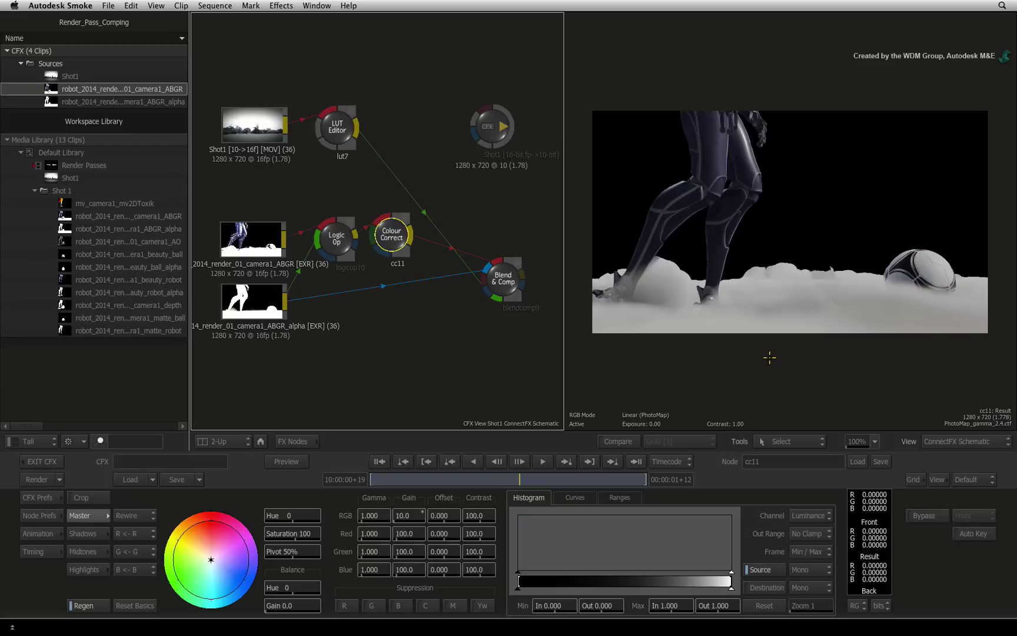
click(543, 461)
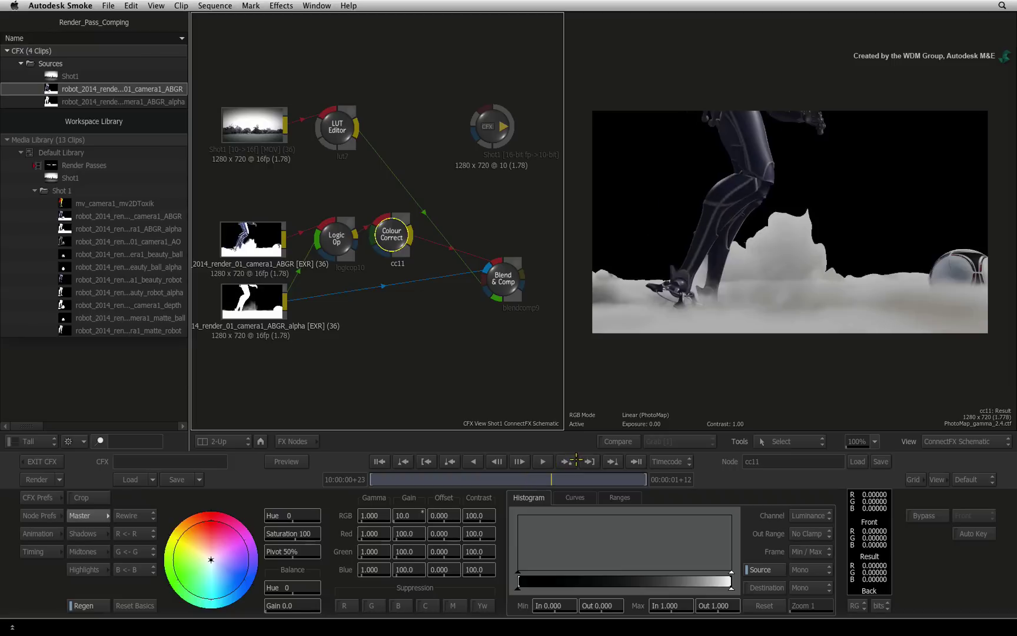
- Stop playback and show the Blend & Comp result at the first frame
click(485, 461)
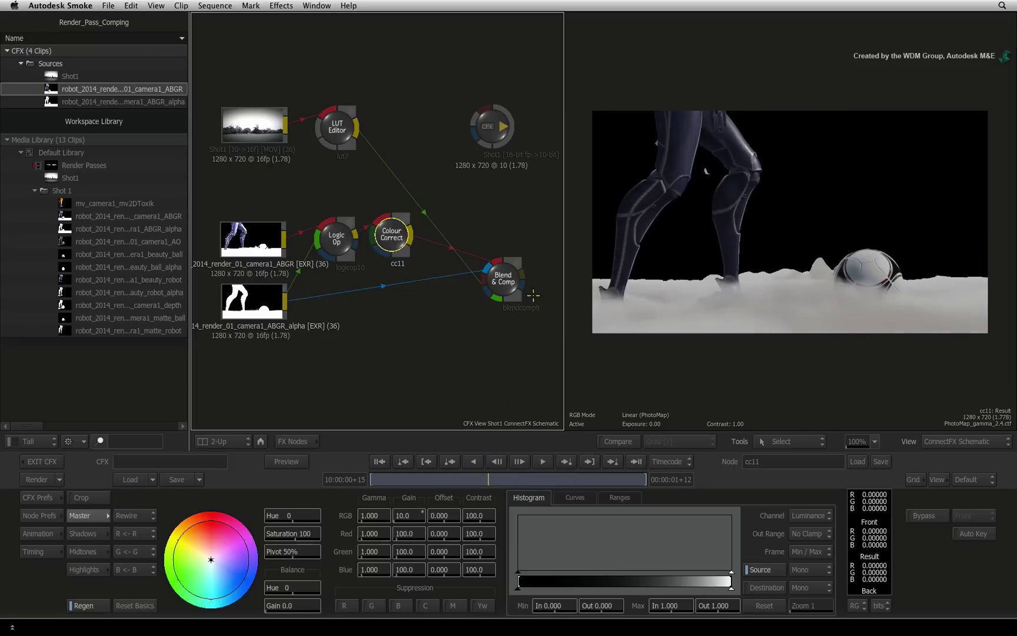
click(503, 279)
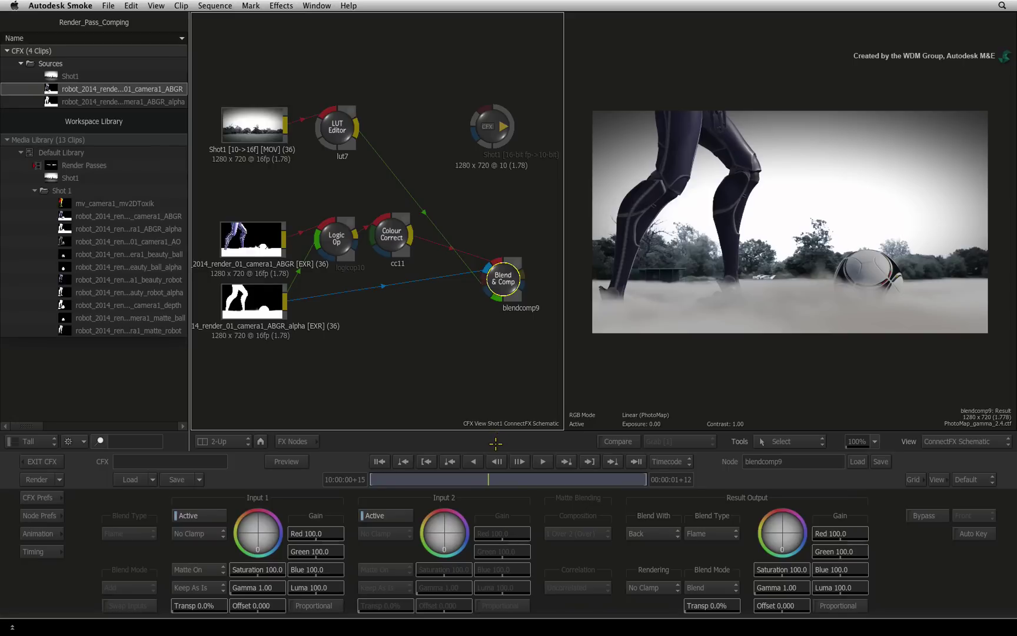
click(381, 461)
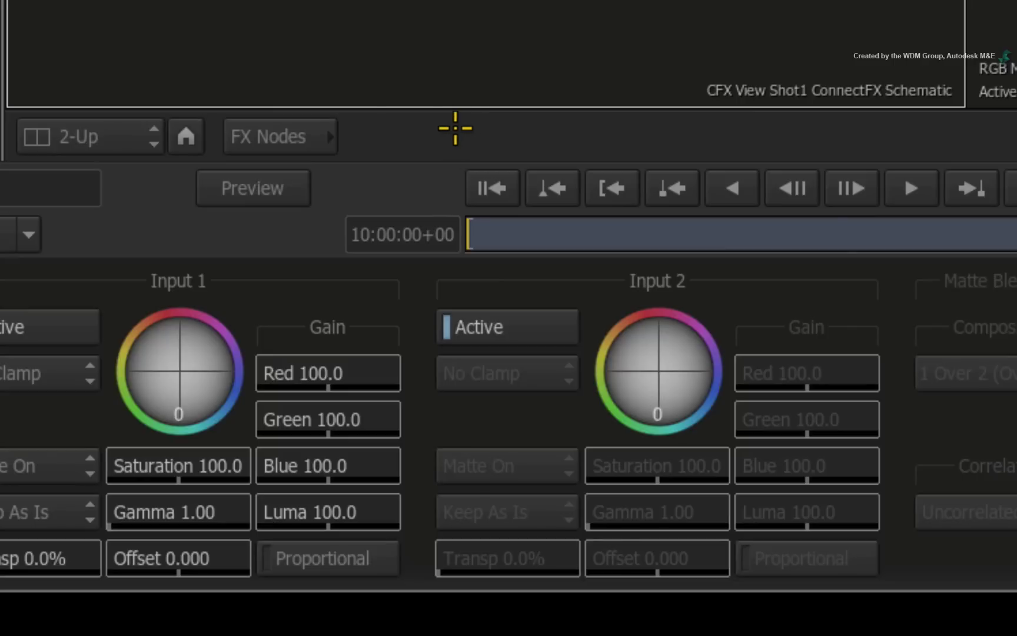
- Insert a Blur between the LUT Editor and Blend & Comp, comparing background and composite views
click(298, 137)
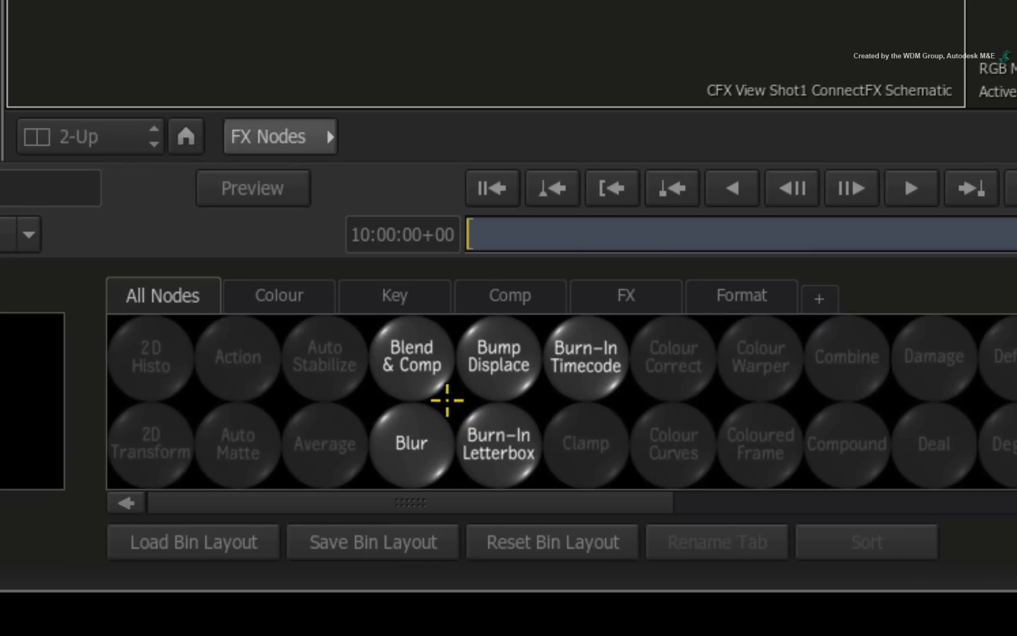
drag(411, 450, 738, 142)
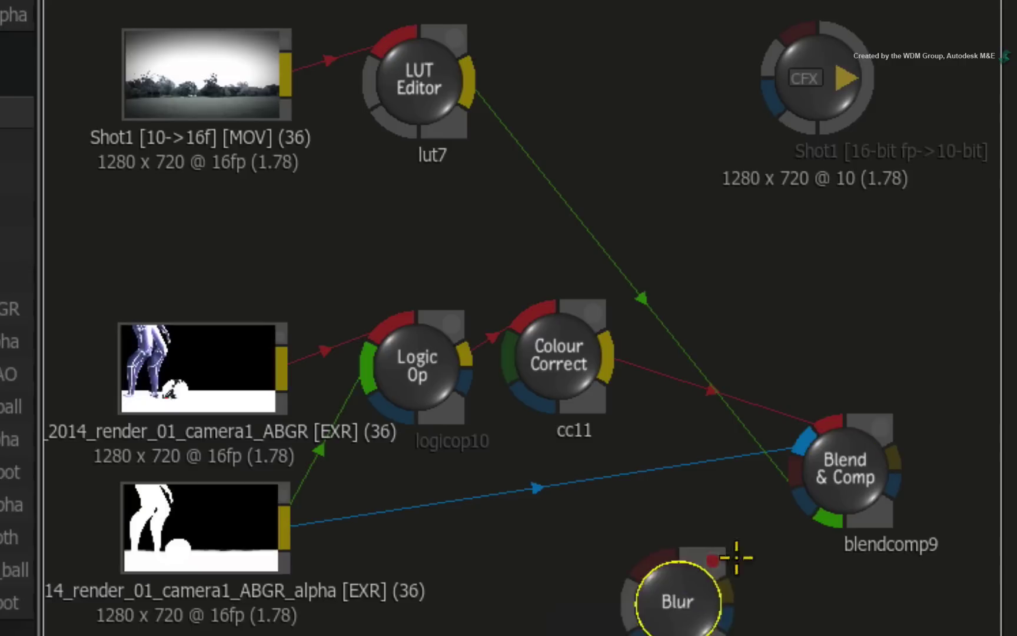
drag(737, 141, 537, 148)
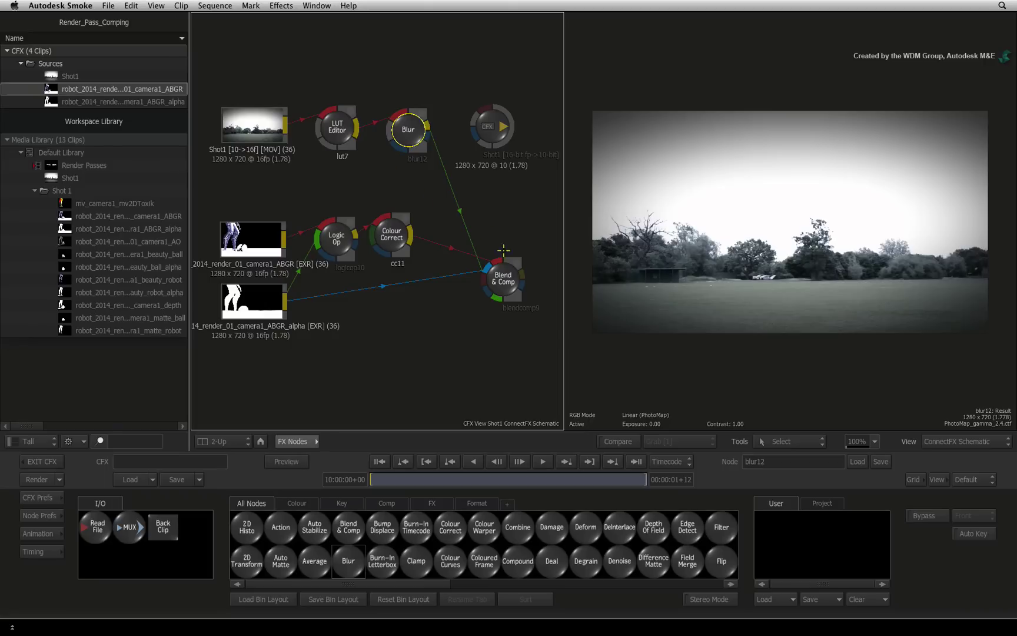
click(509, 274)
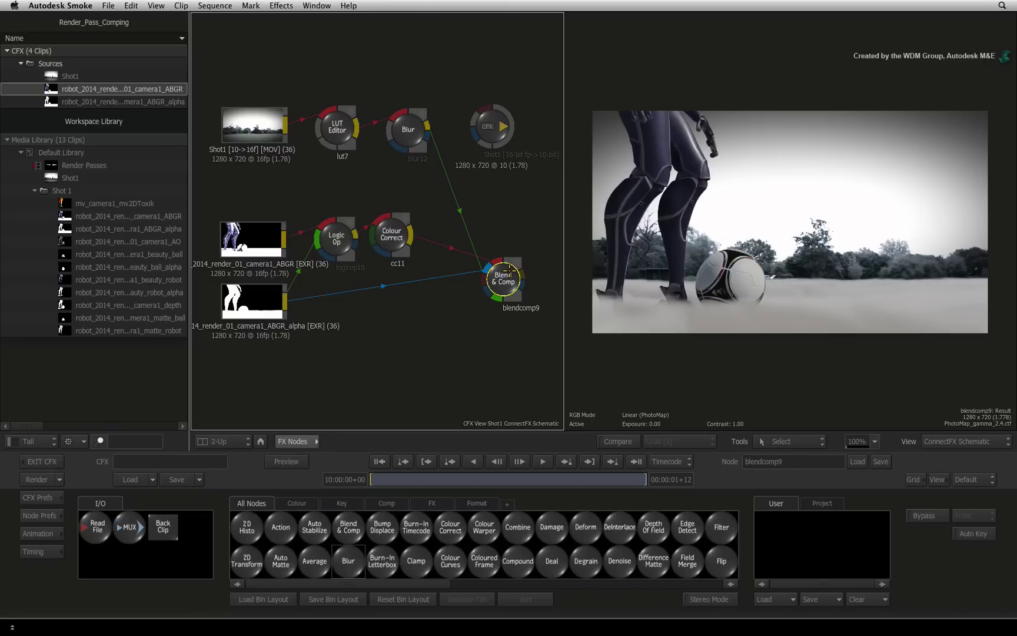
click(408, 129)
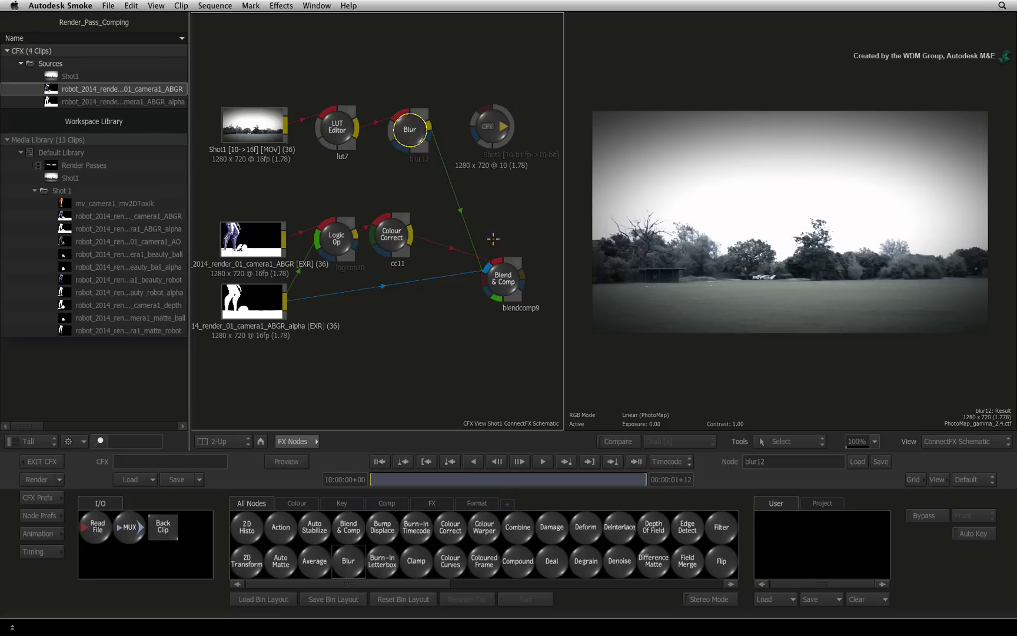
click(506, 279)
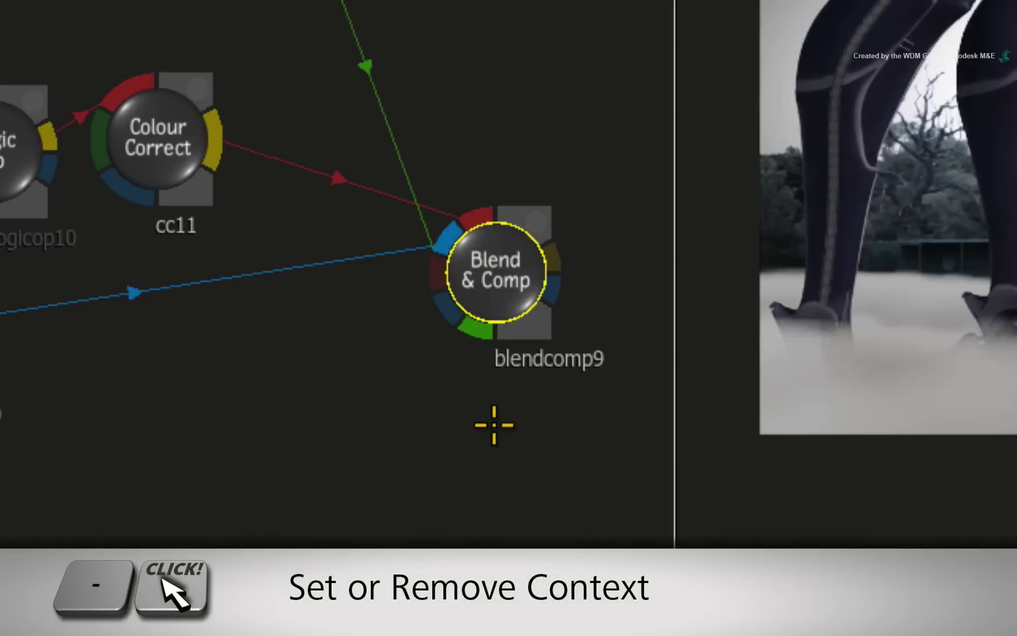
- Pin Blend & Comp as Context 1 and show it in the viewer with Ctrl+1
click(509, 257)
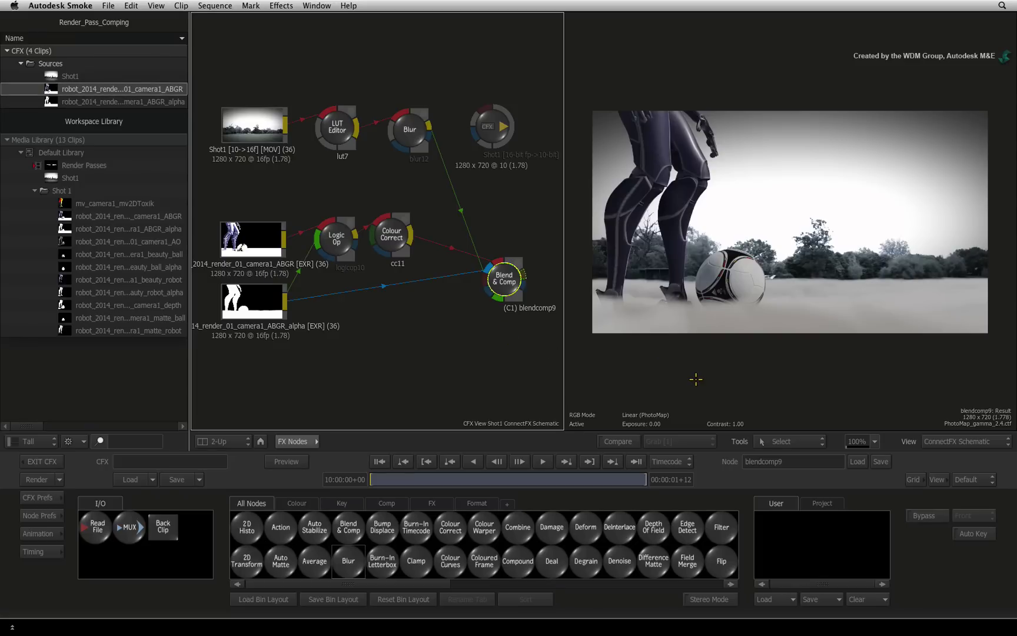
key(ctrl+1)
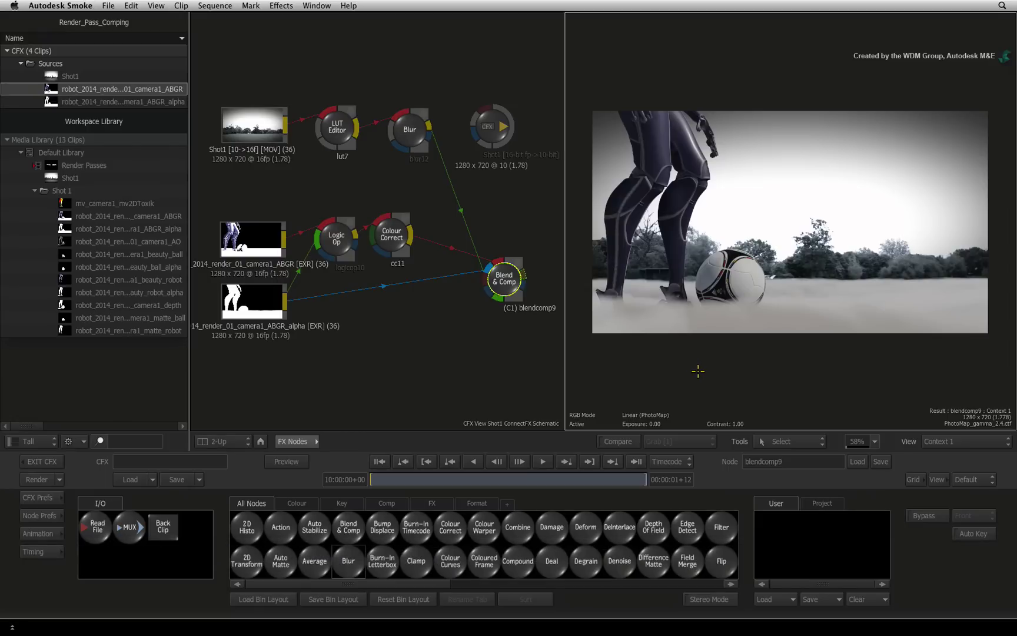
- Change the background Blur to Defocus at width and height 5 and view the result
double_click(411, 136)
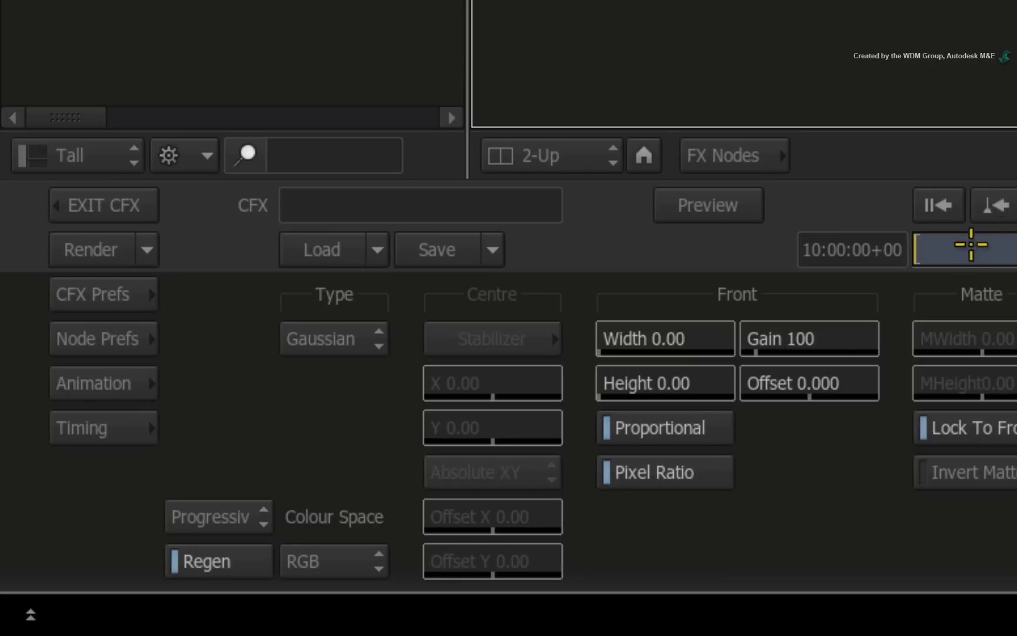
click(371, 335)
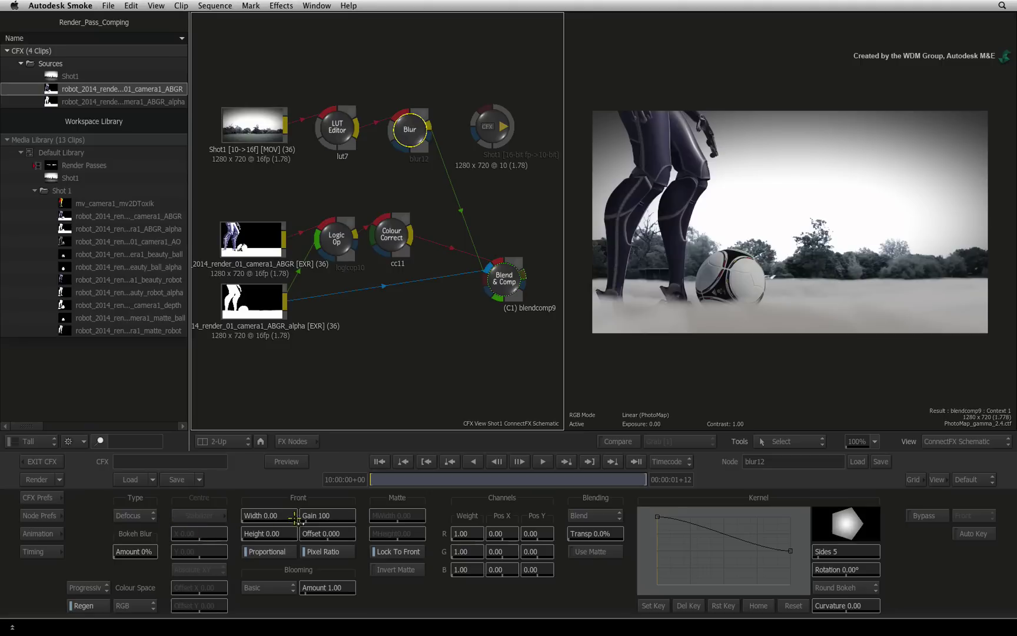
click(268, 515)
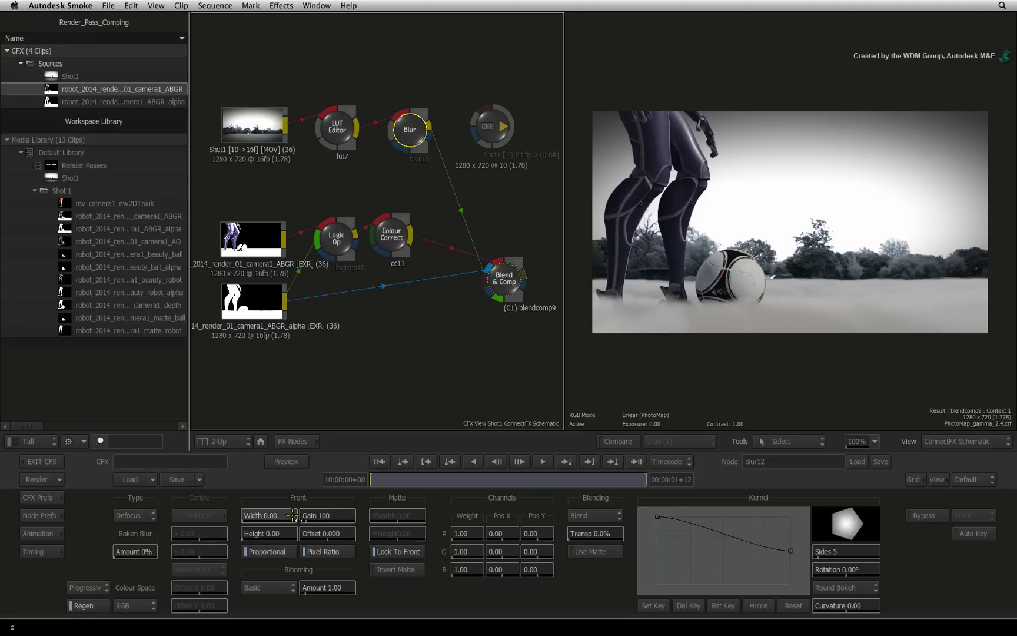
text(5)
key(Return)
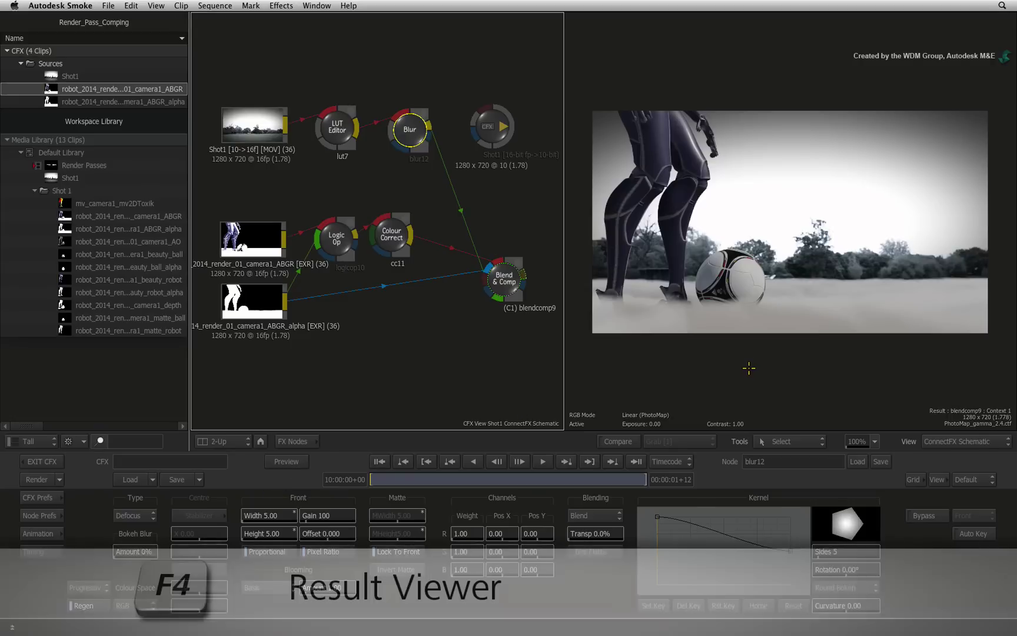
key(F4)
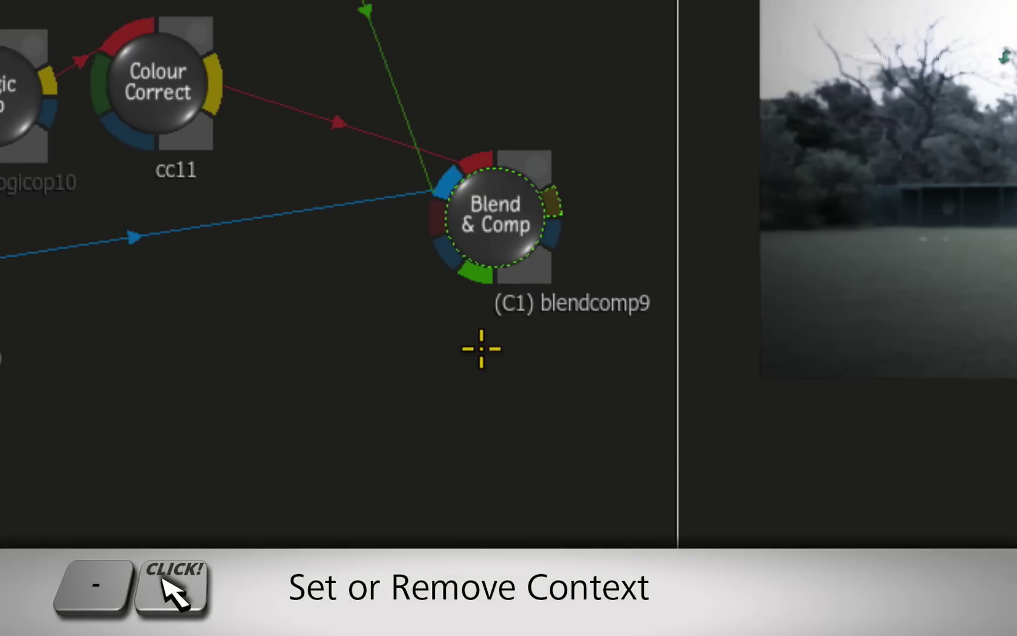
- Clear the context on Blend & Comp, select it, and nudge the node lower
click(486, 227)
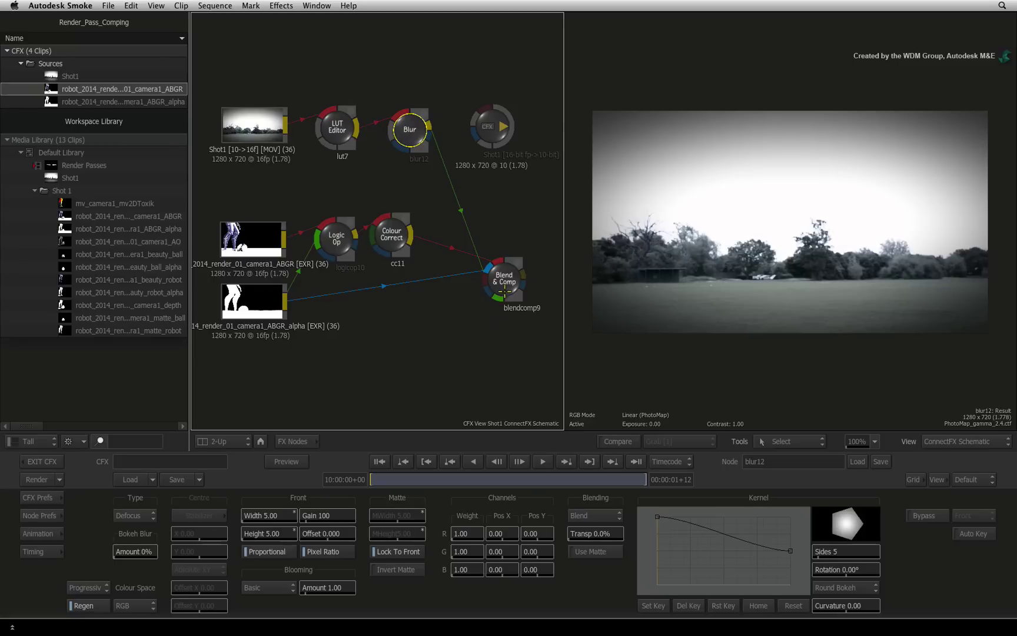
click(505, 286)
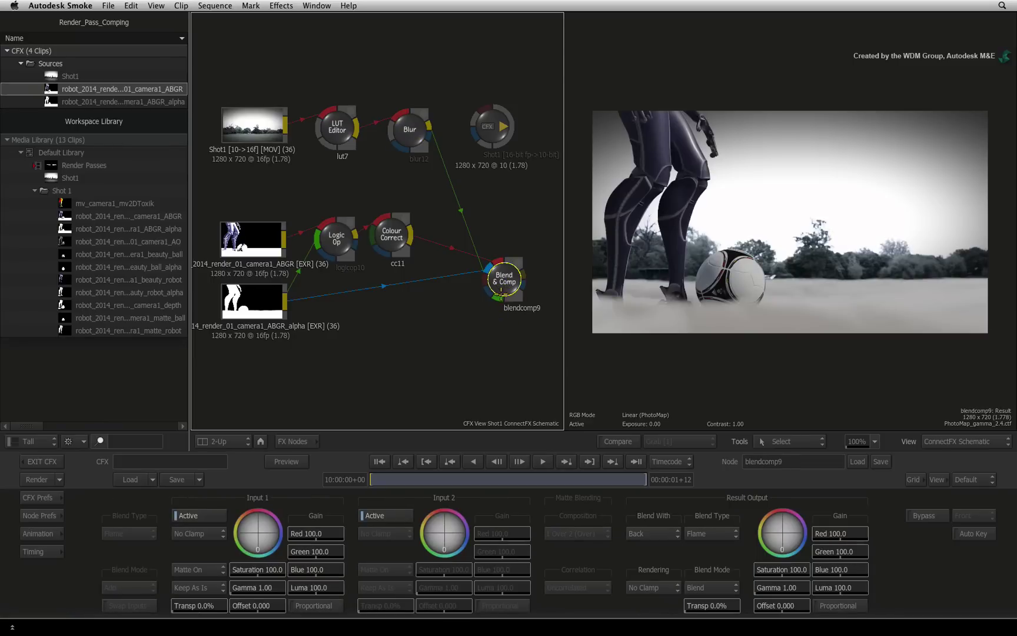
drag(504, 279, 504, 313)
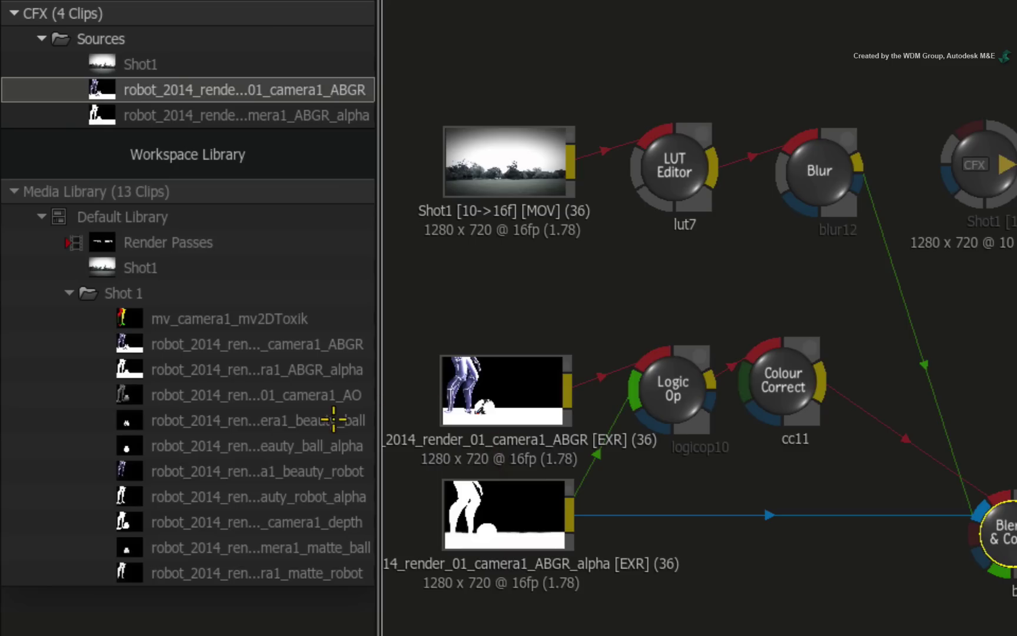
- Select the beauty_ball and beauty_robot clips together in the Shot 1 folder
click(170, 254)
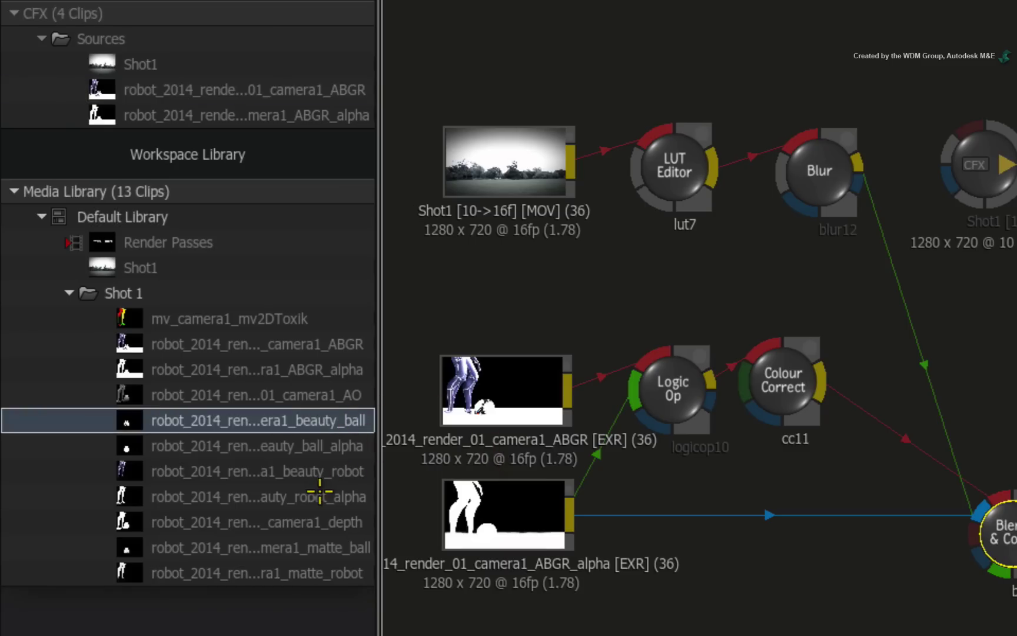
ctrl+click(325, 471)
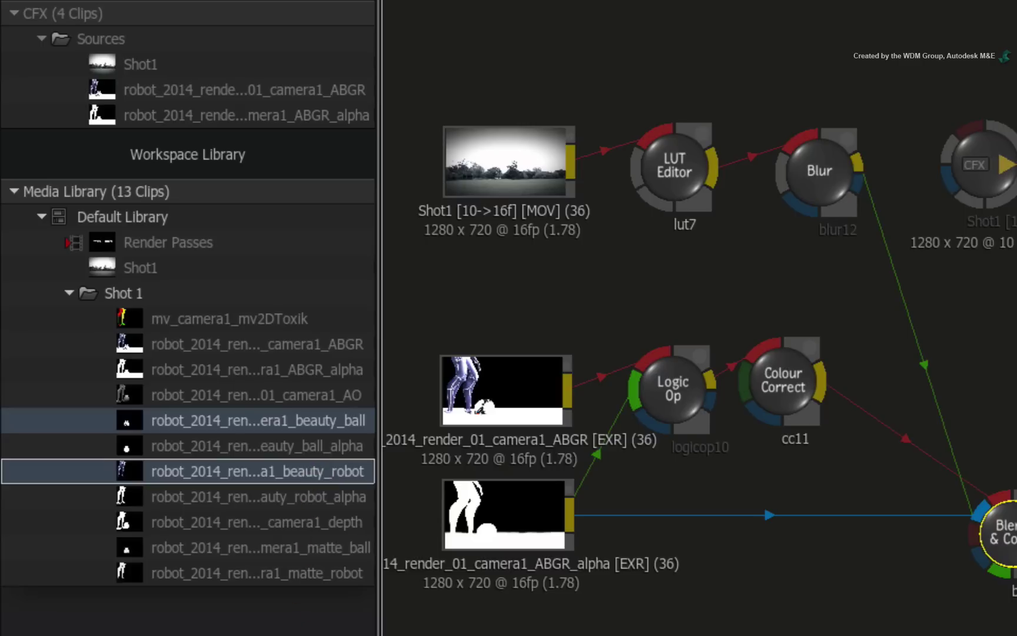